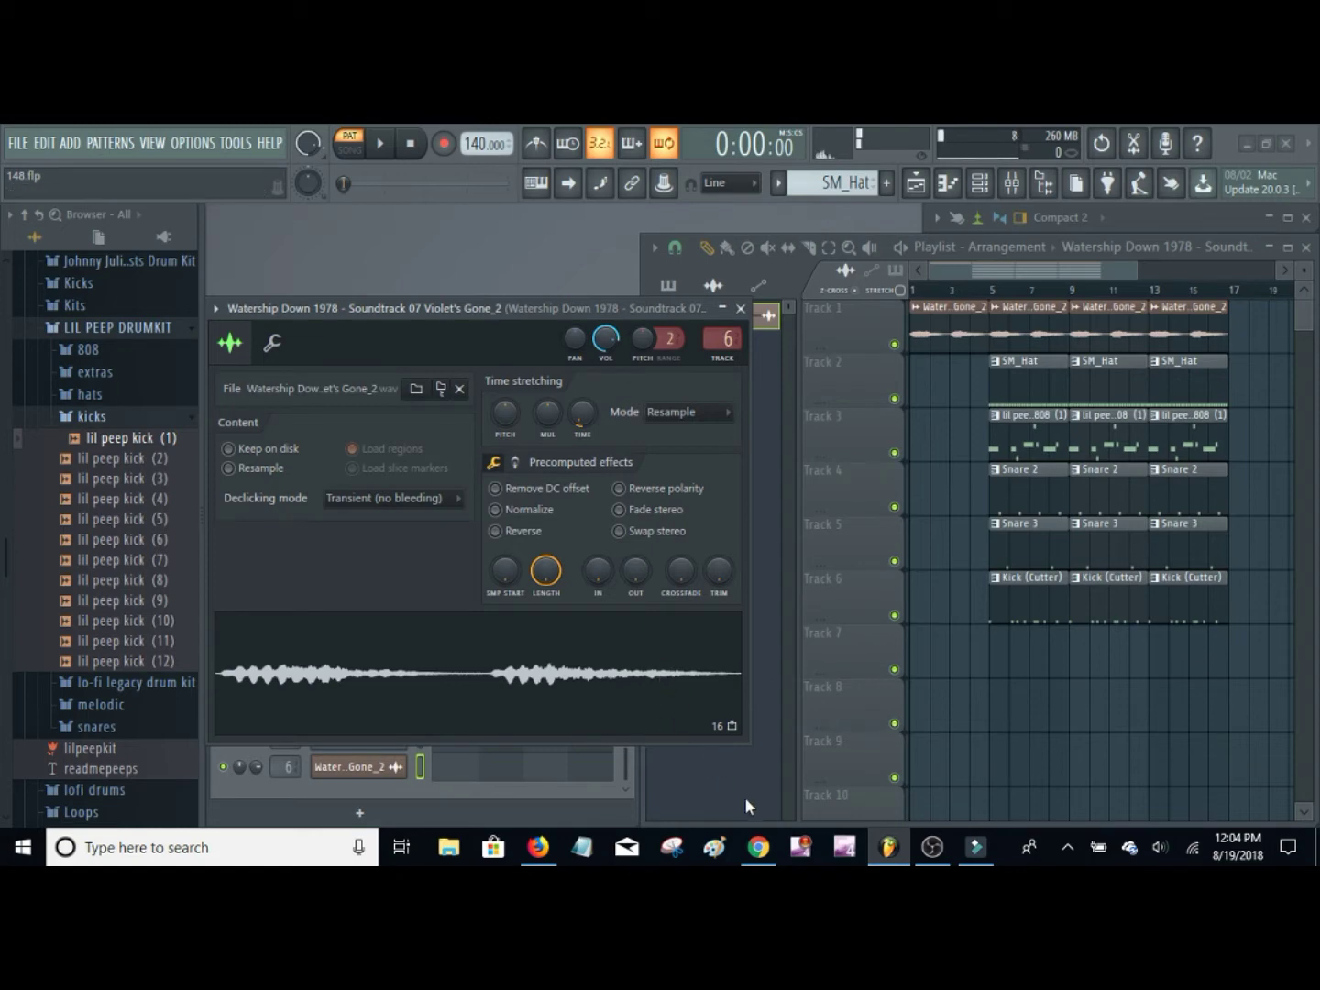
# Preview the Watership Down sample from its waveform and close its channel settings
pyautogui.click(658, 676)
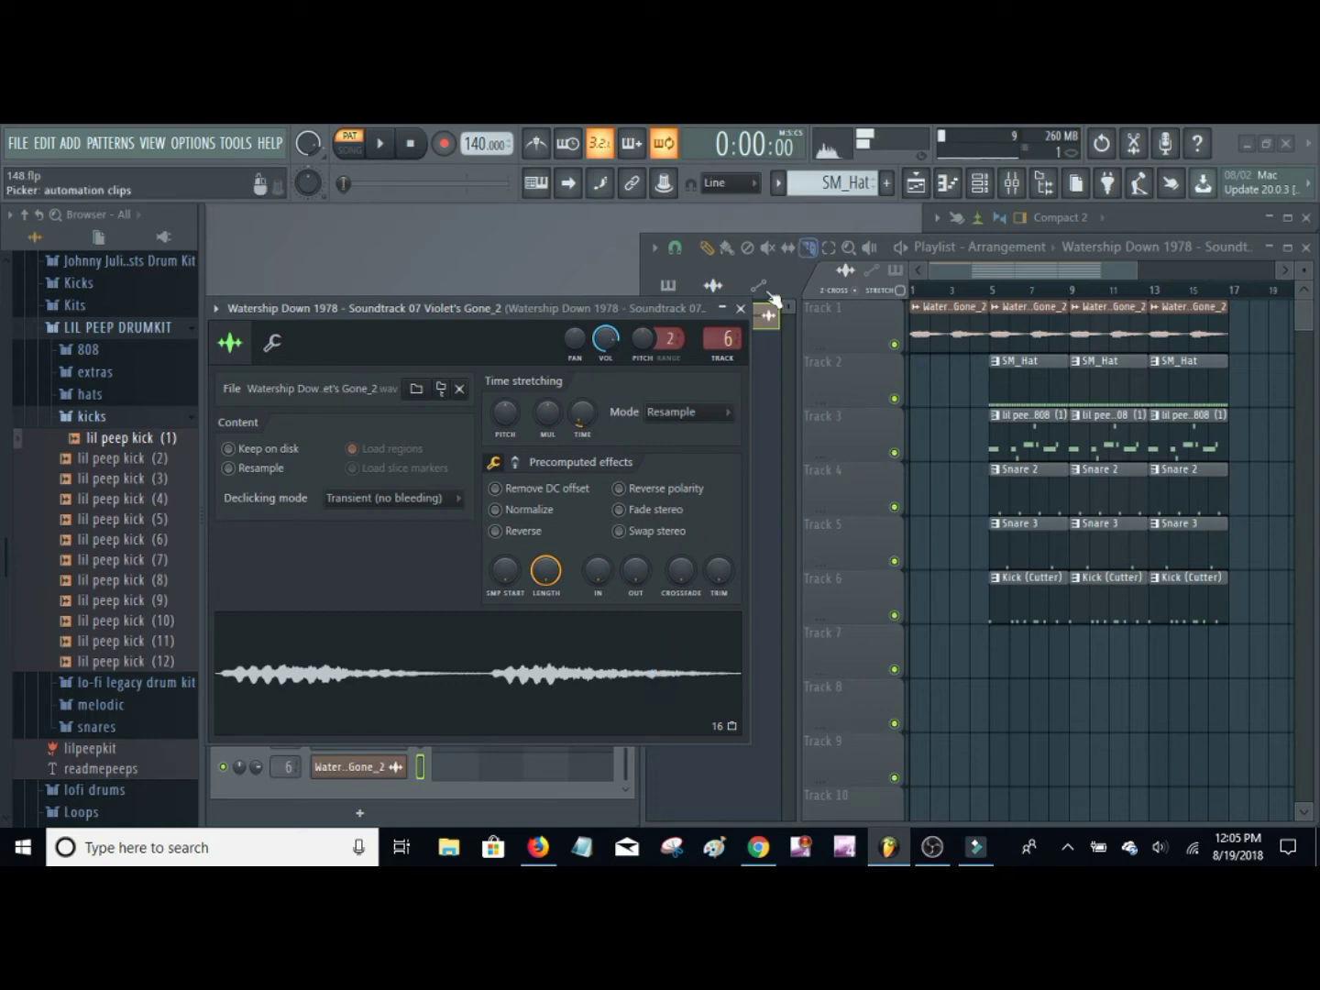
pyautogui.click(741, 311)
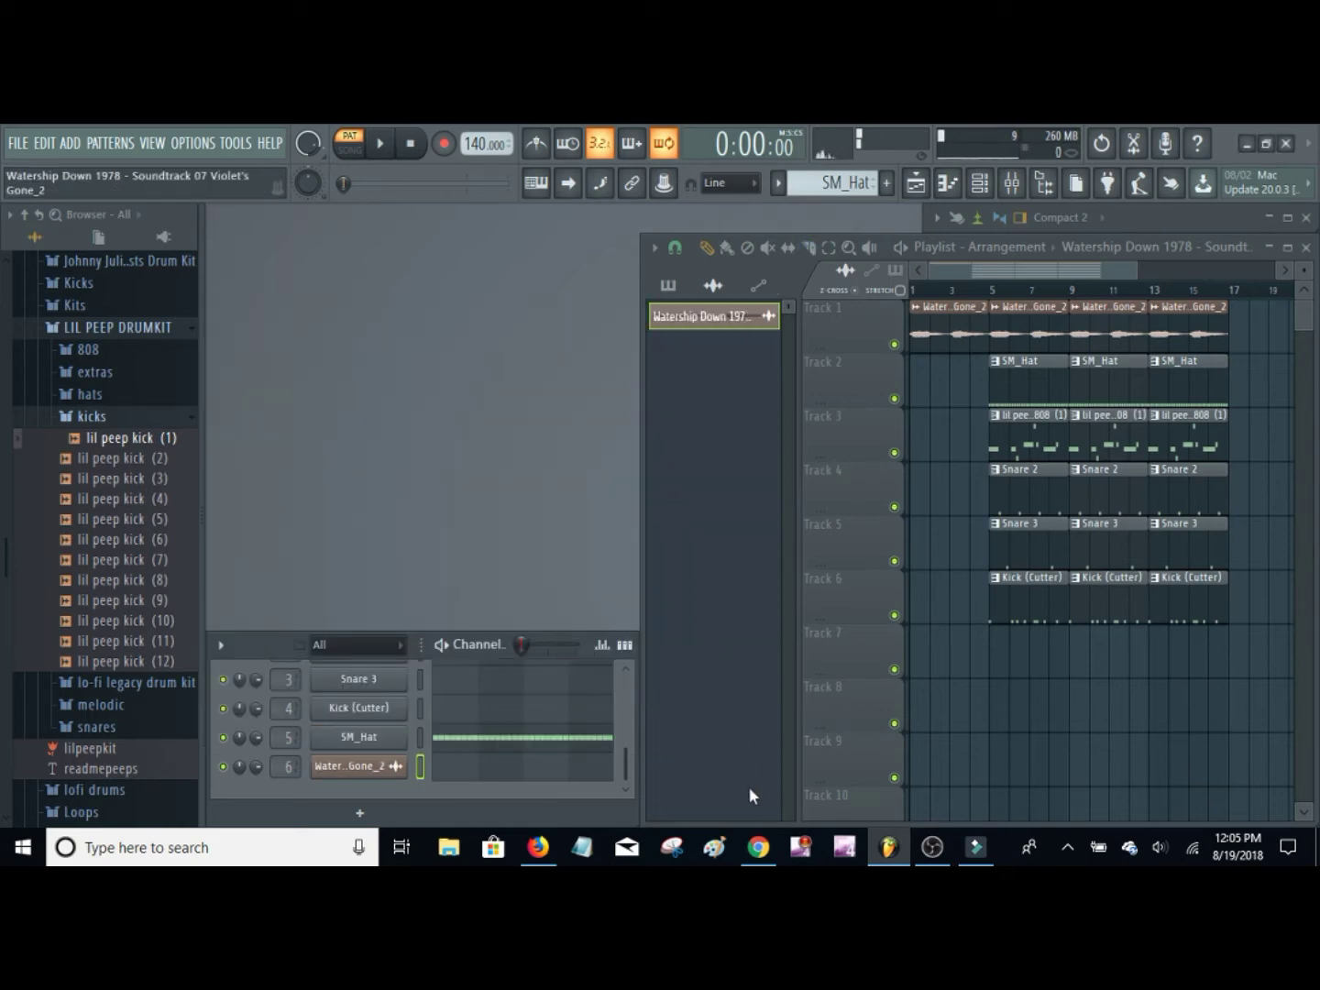
# Inspect the iZotope Vinyl and Fruity Chorus settings on the Watership Down sample's mixer track
pyautogui.click(1282, 219)
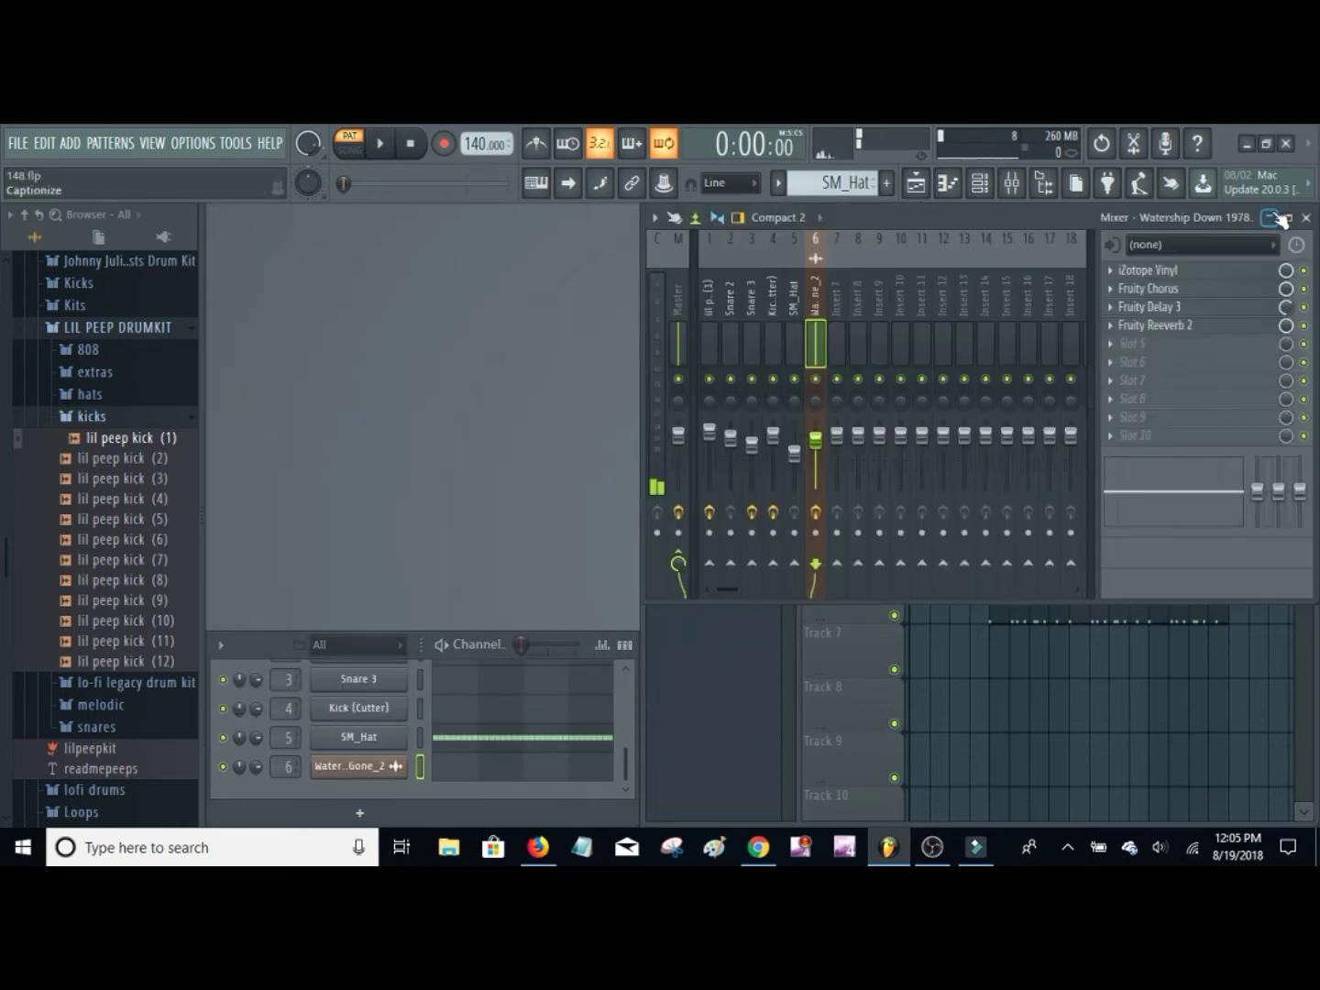
pyautogui.click(1172, 271)
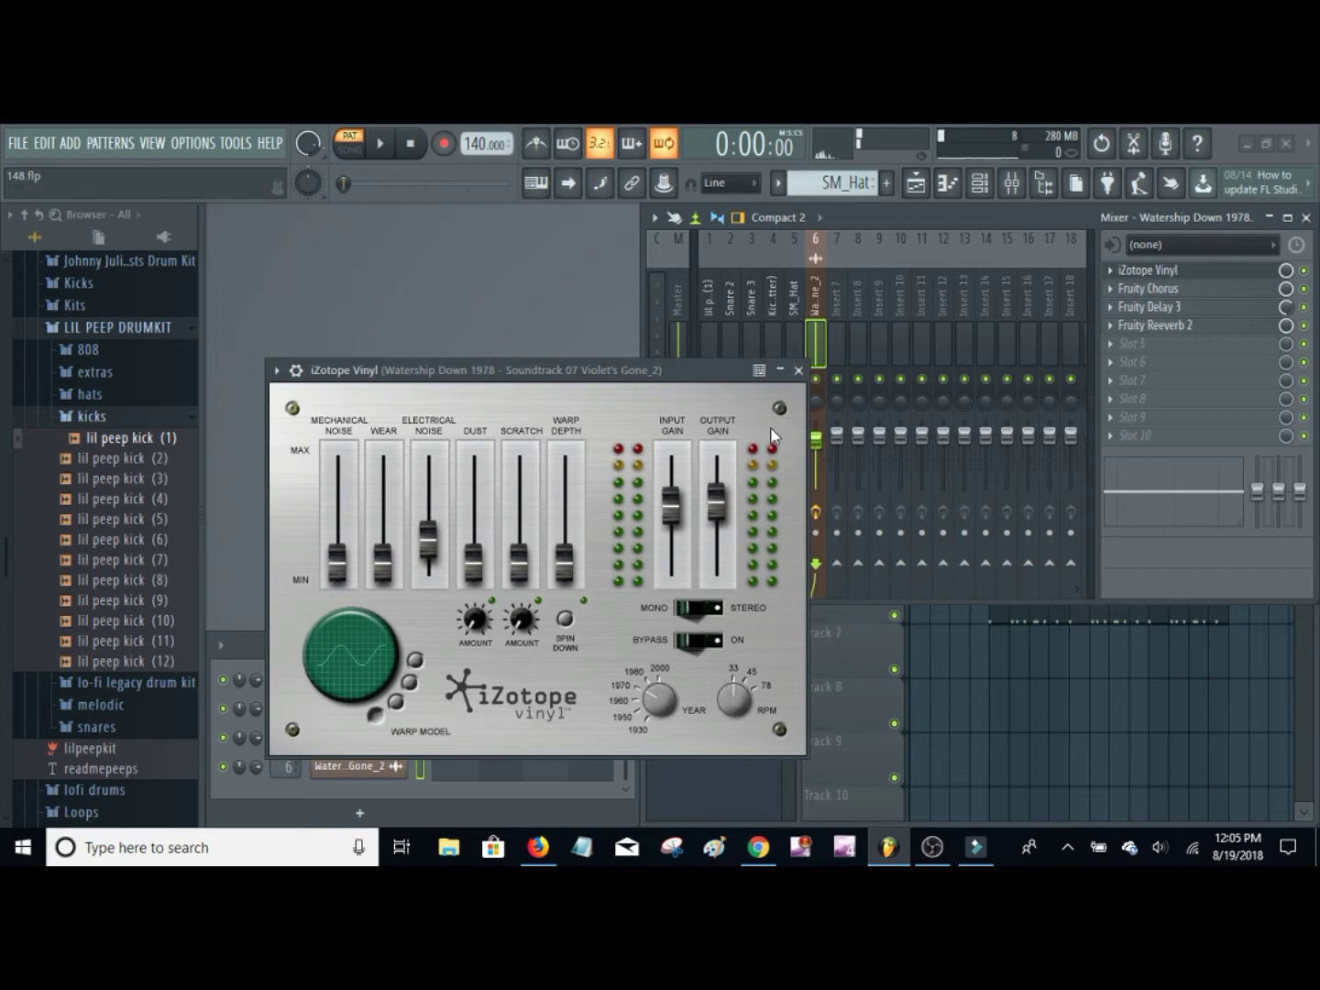
pyautogui.click(798, 370)
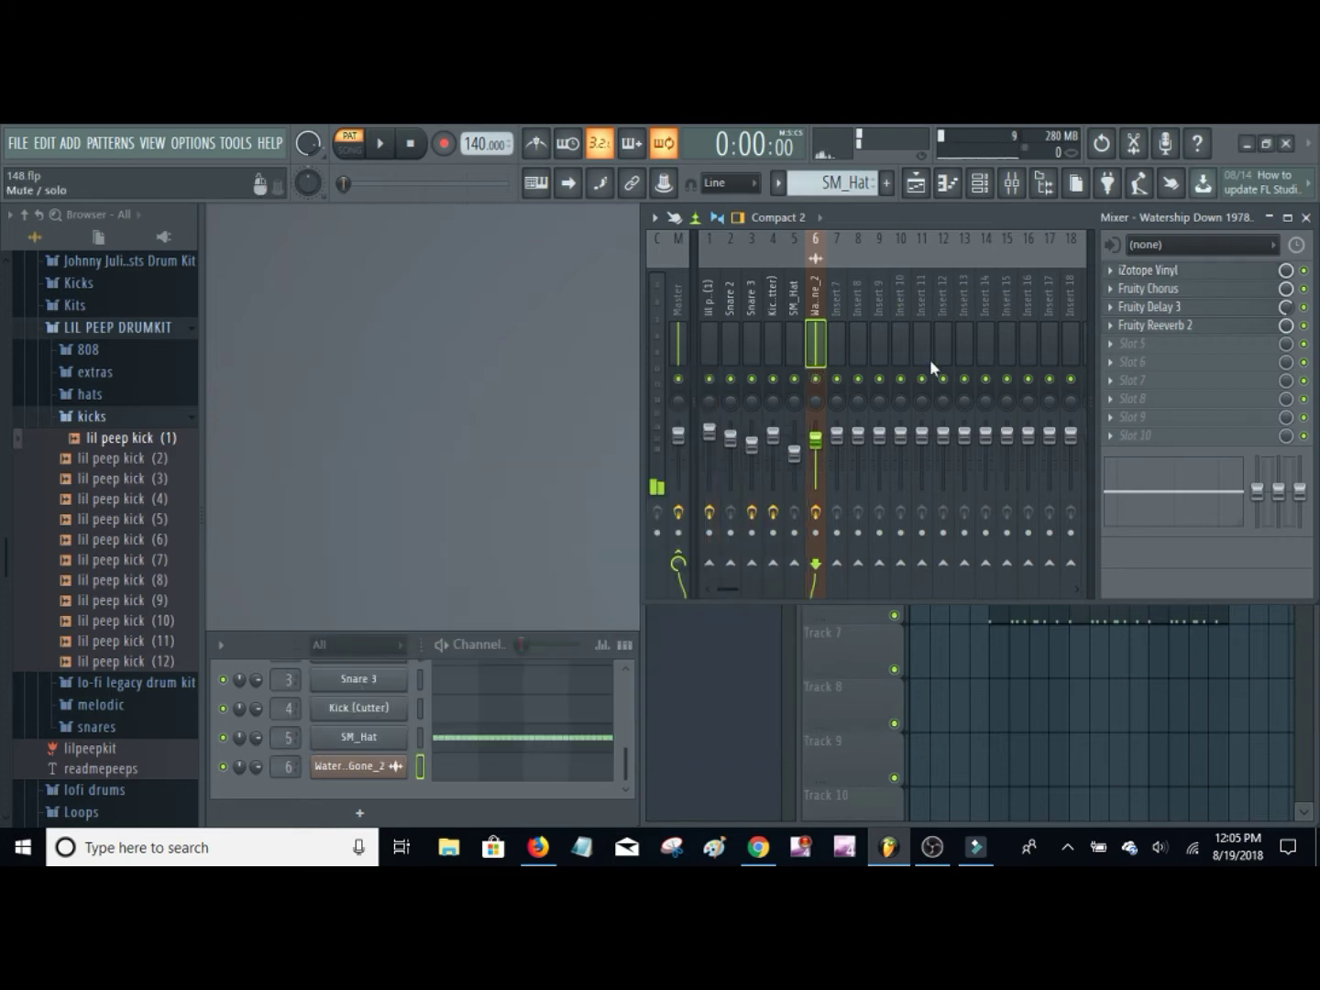
pyautogui.click(1143, 291)
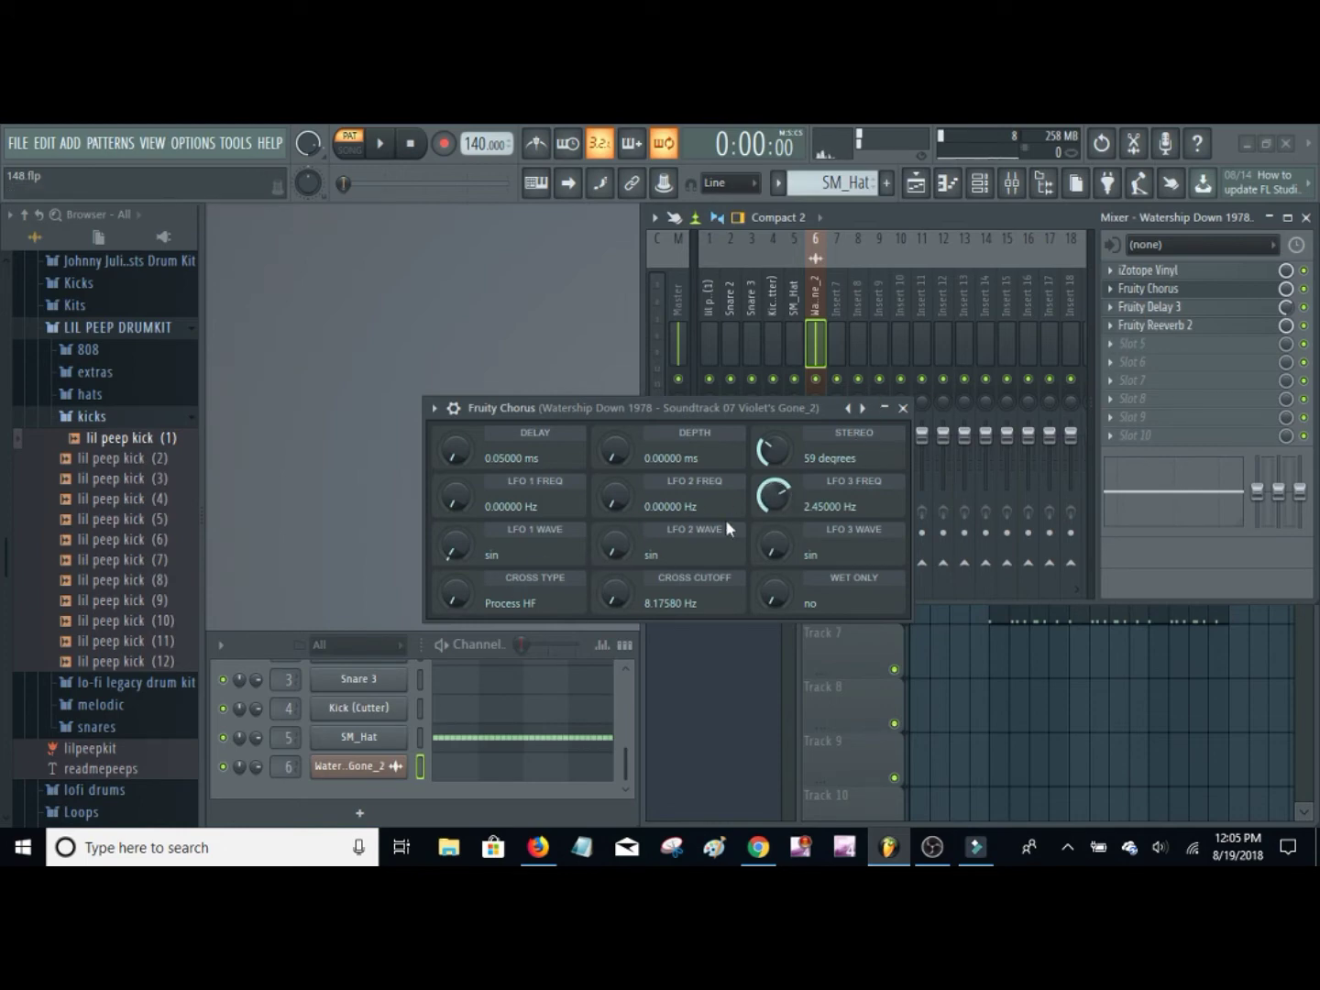
pyautogui.click(911, 406)
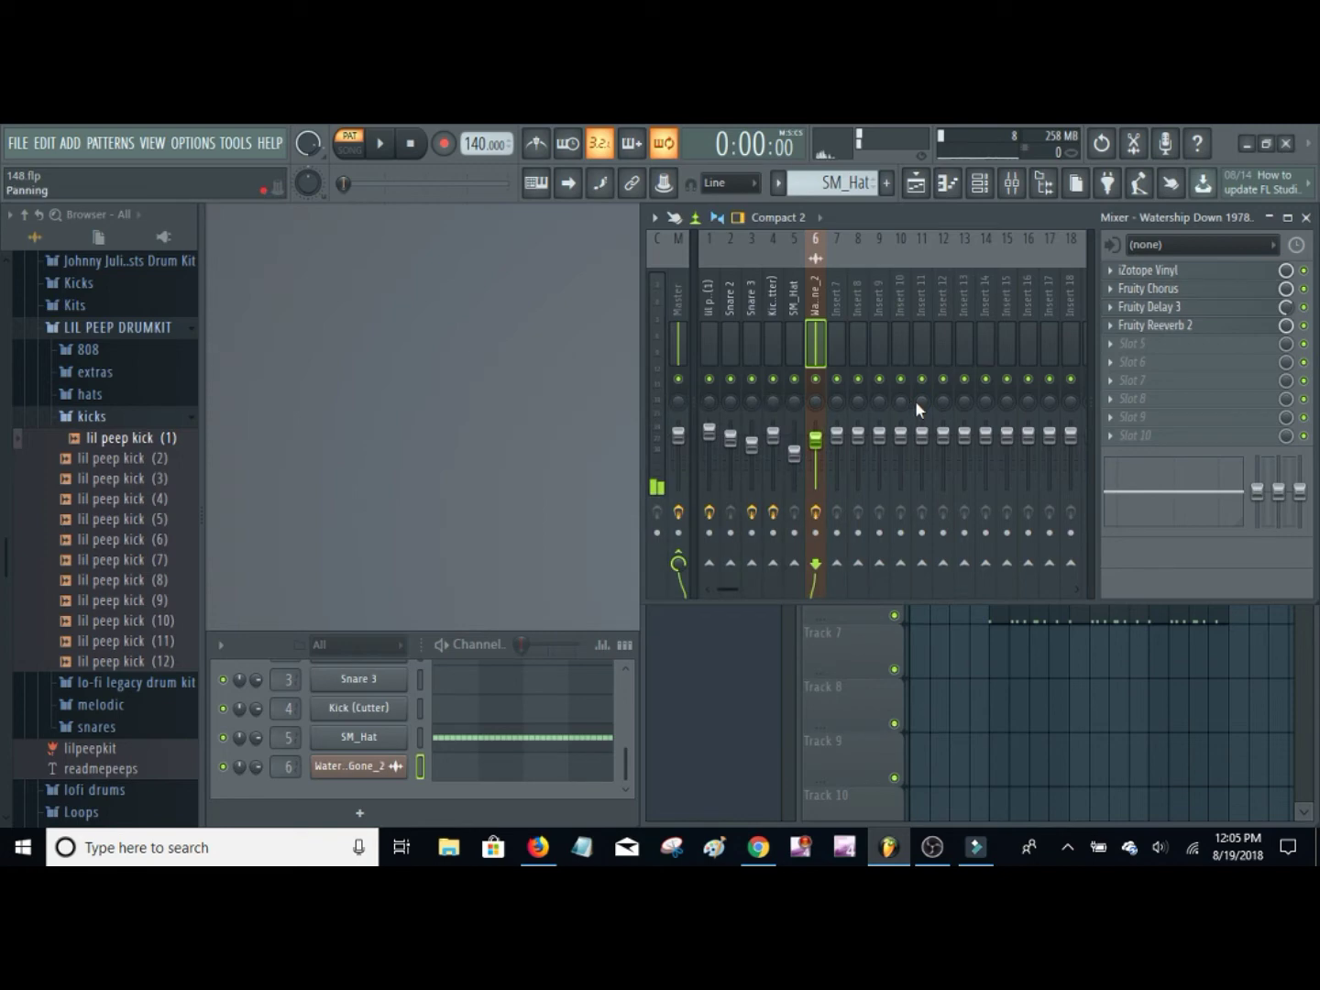
# Examine the sample track's Fruity Delay 3 and Fruity Reeverb 2 settings, and put the mixer away
pyautogui.click(1191, 310)
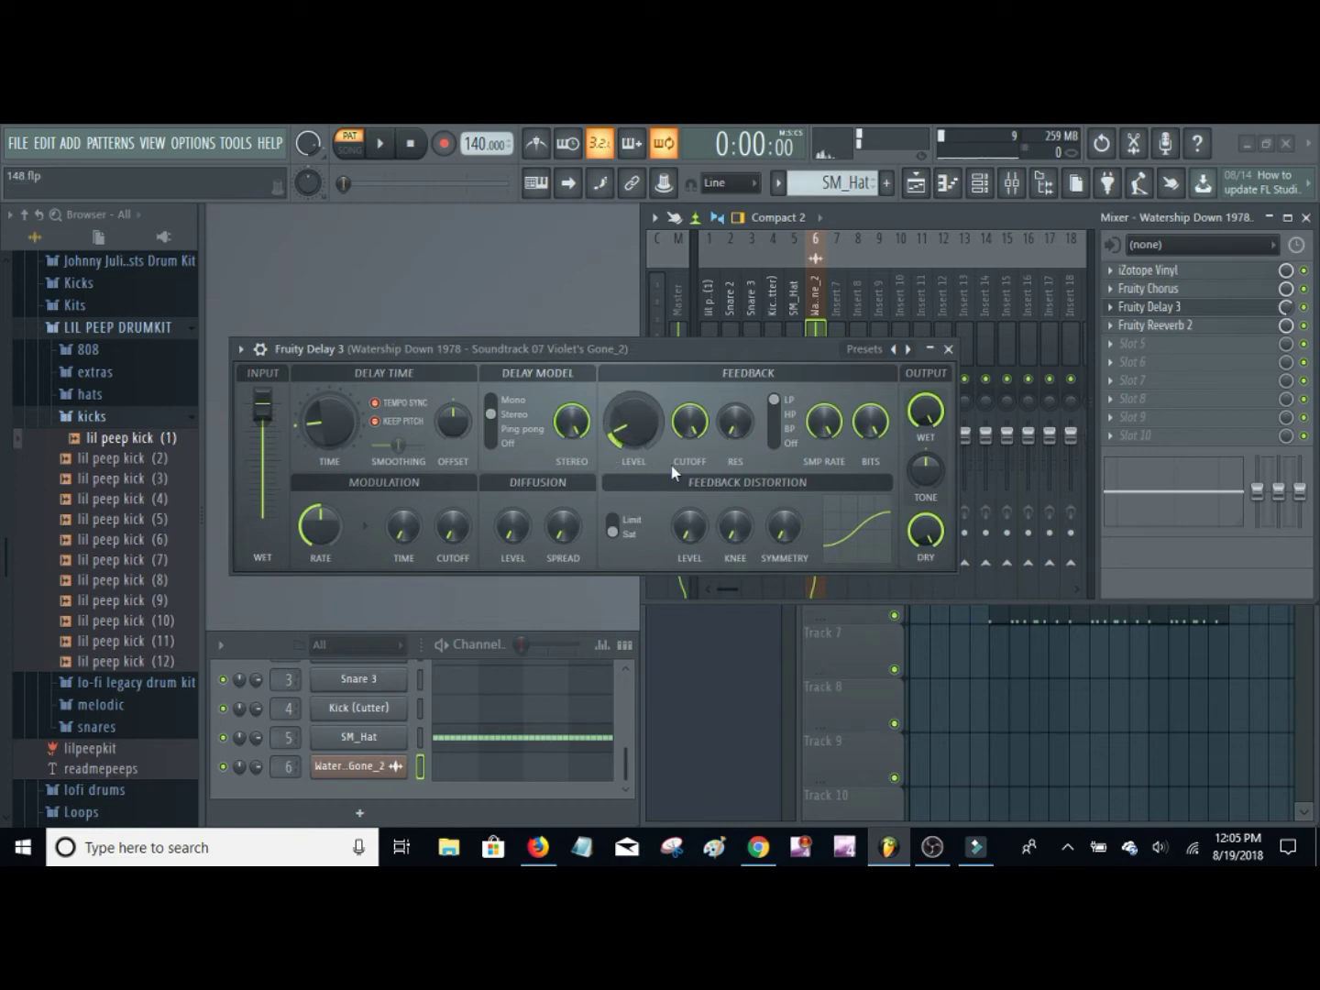
pyautogui.click(949, 349)
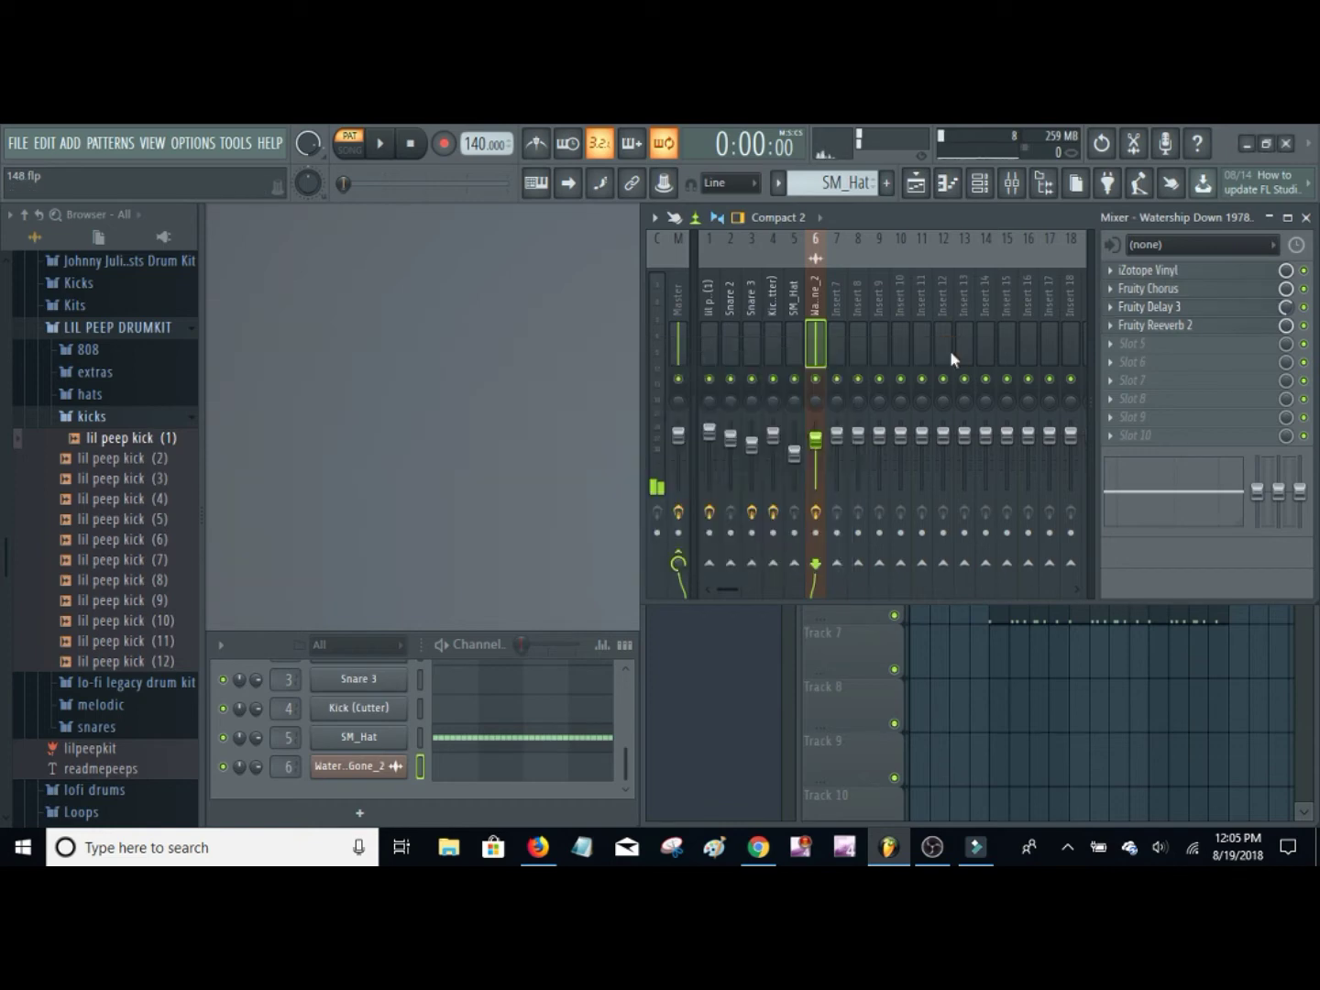
pyautogui.click(1151, 327)
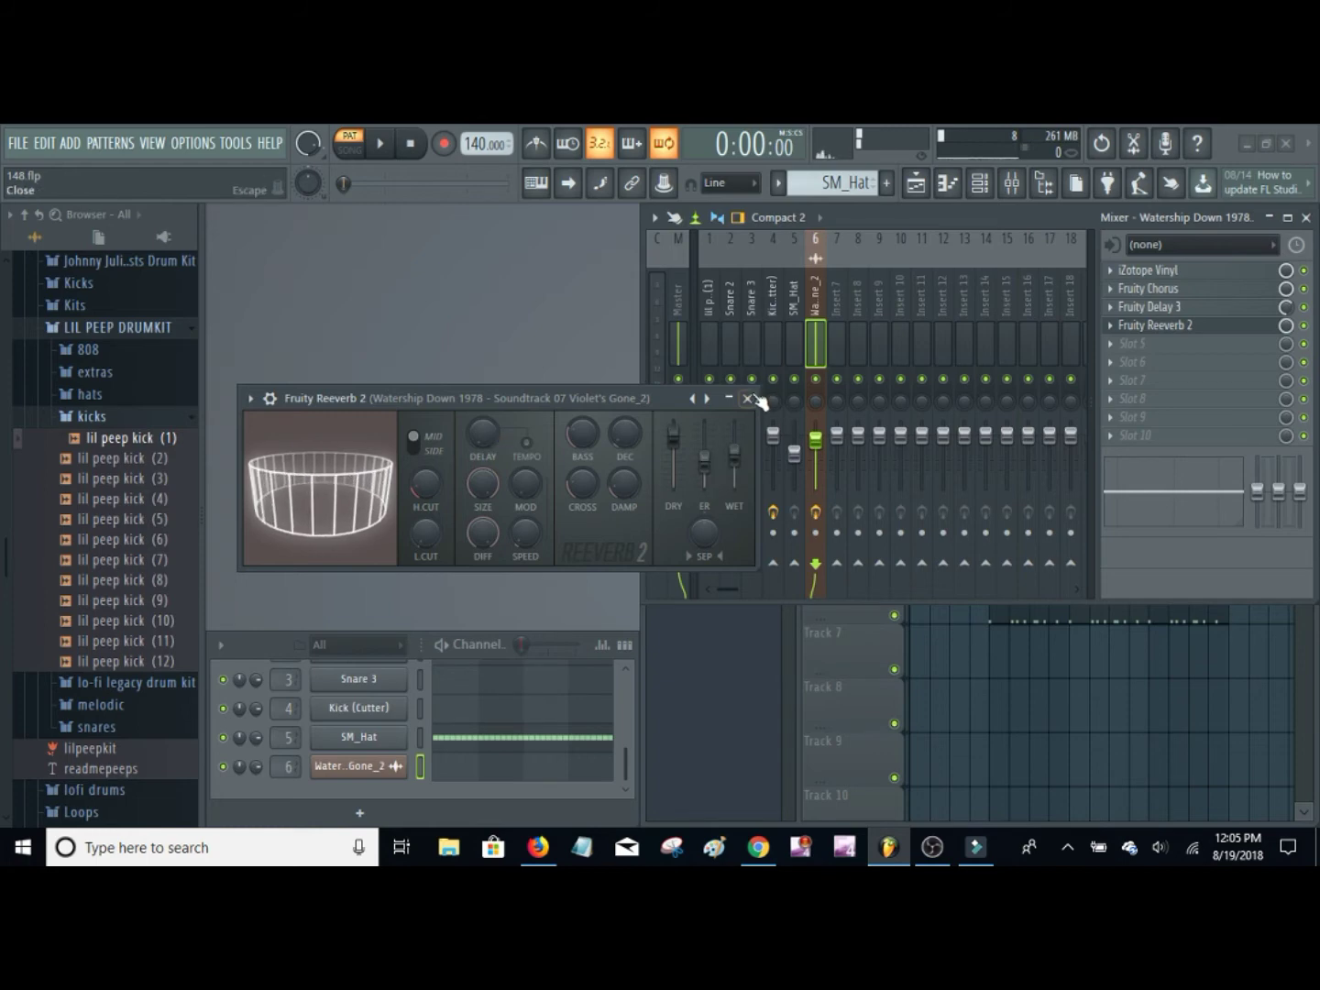
pyautogui.click(748, 398)
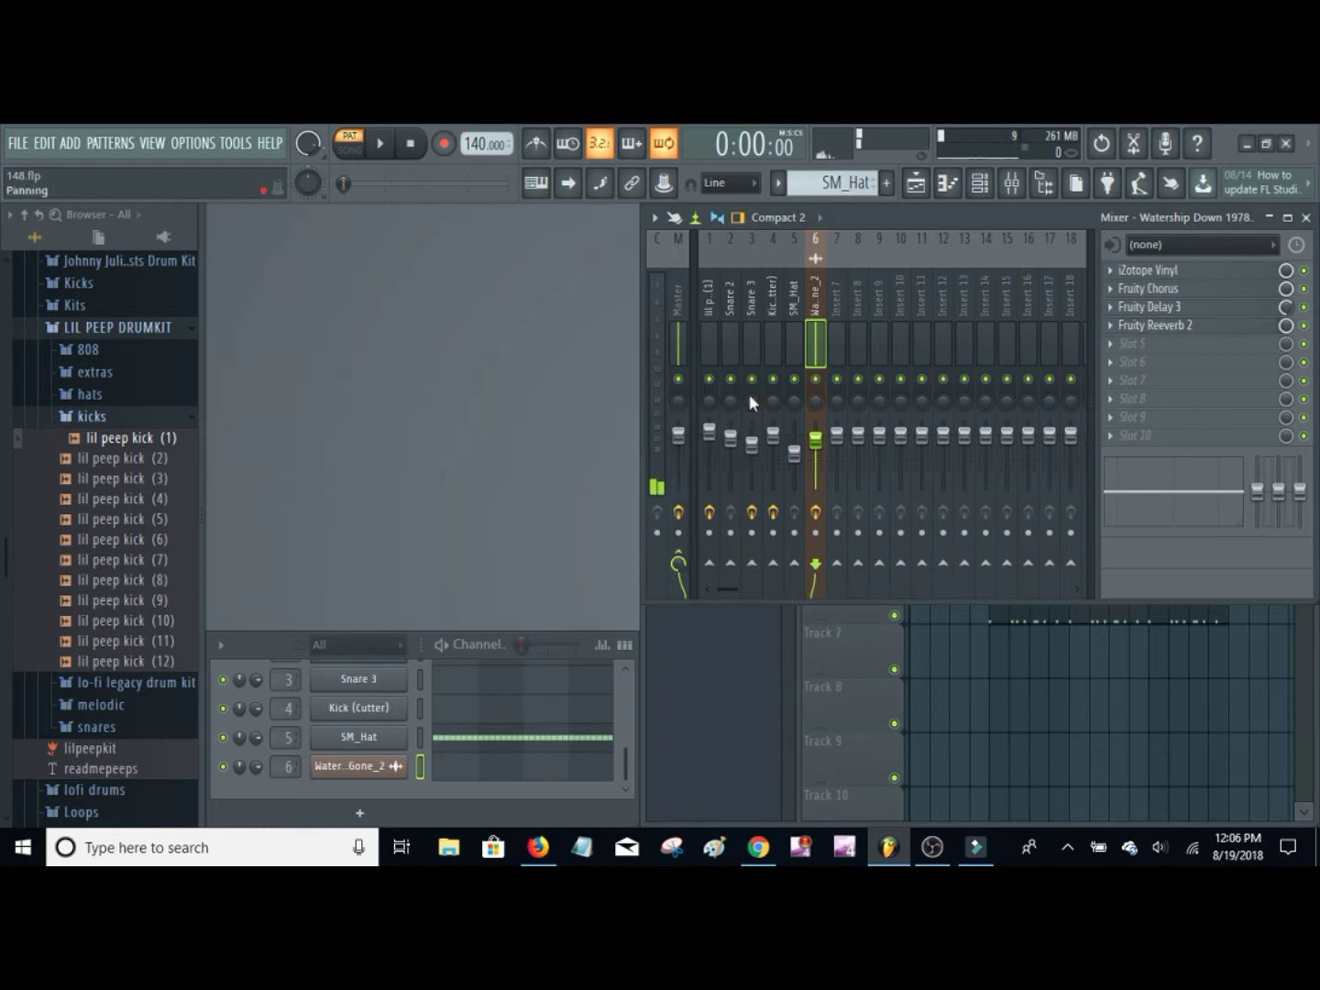
pyautogui.click(1307, 218)
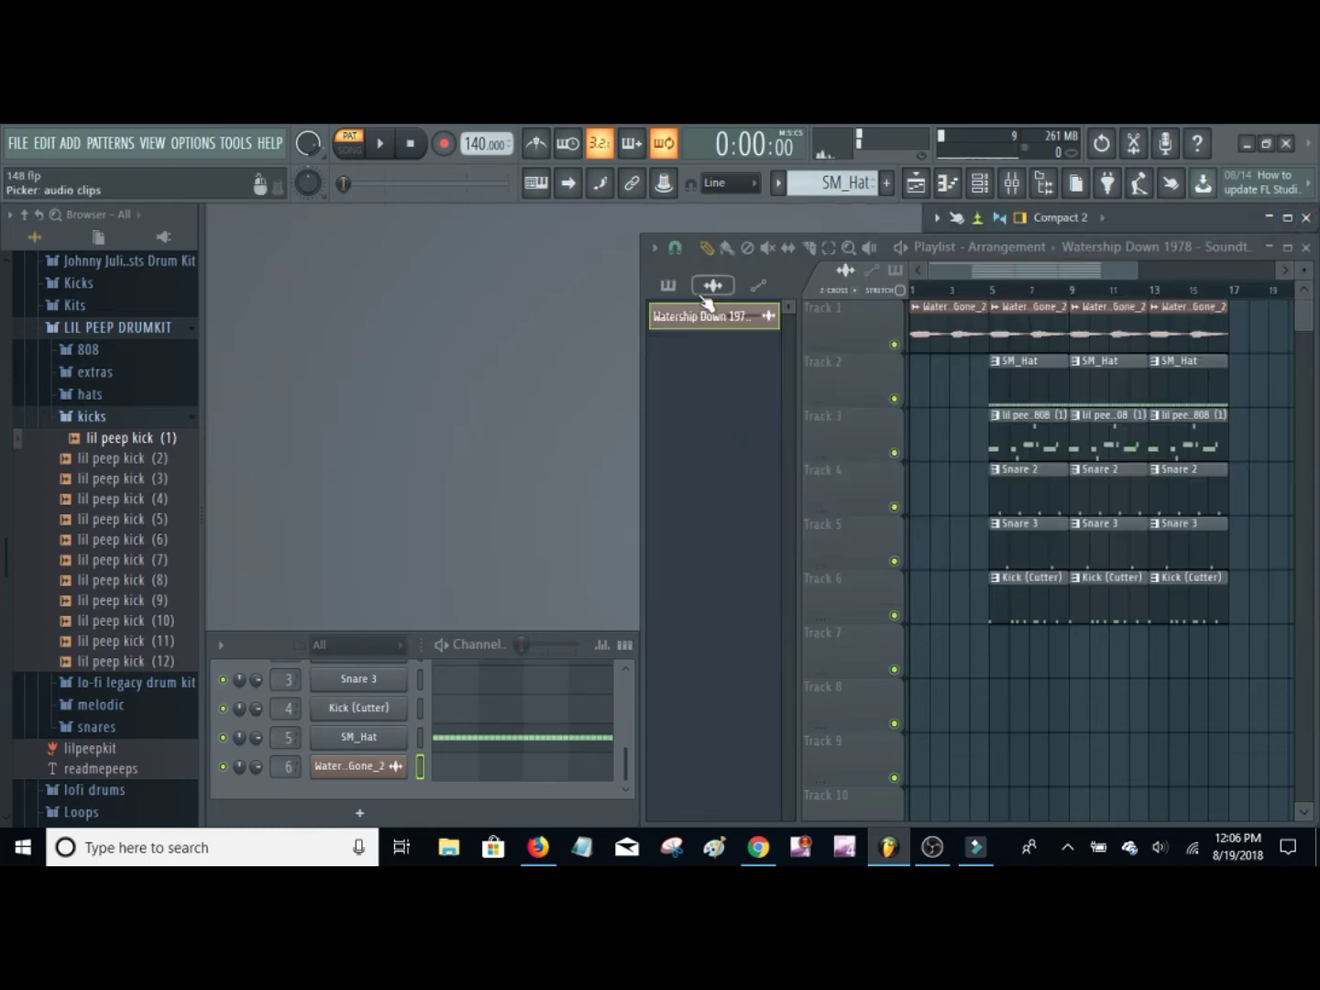
# Show the lil peep 808 (1) pattern's notes in the piano roll and play the pattern through once
pyautogui.click(668, 284)
pyautogui.click(767, 323)
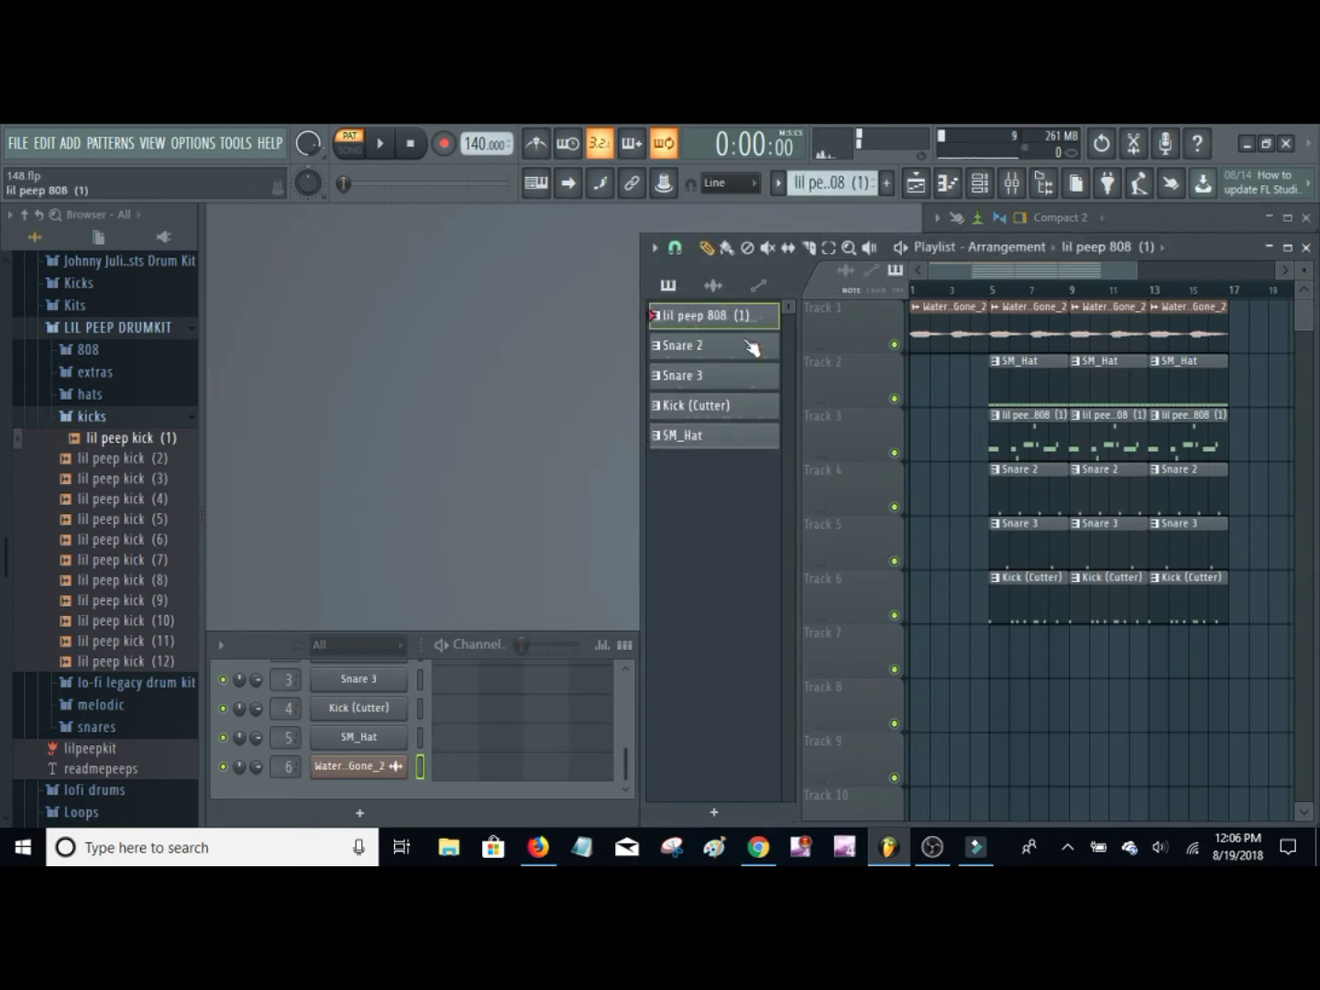
pyautogui.moveTo(639, 668)
pyautogui.mouseDown()
pyautogui.moveTo(623, 668)
pyautogui.moveTo(639, 671)
pyautogui.mouseUp()
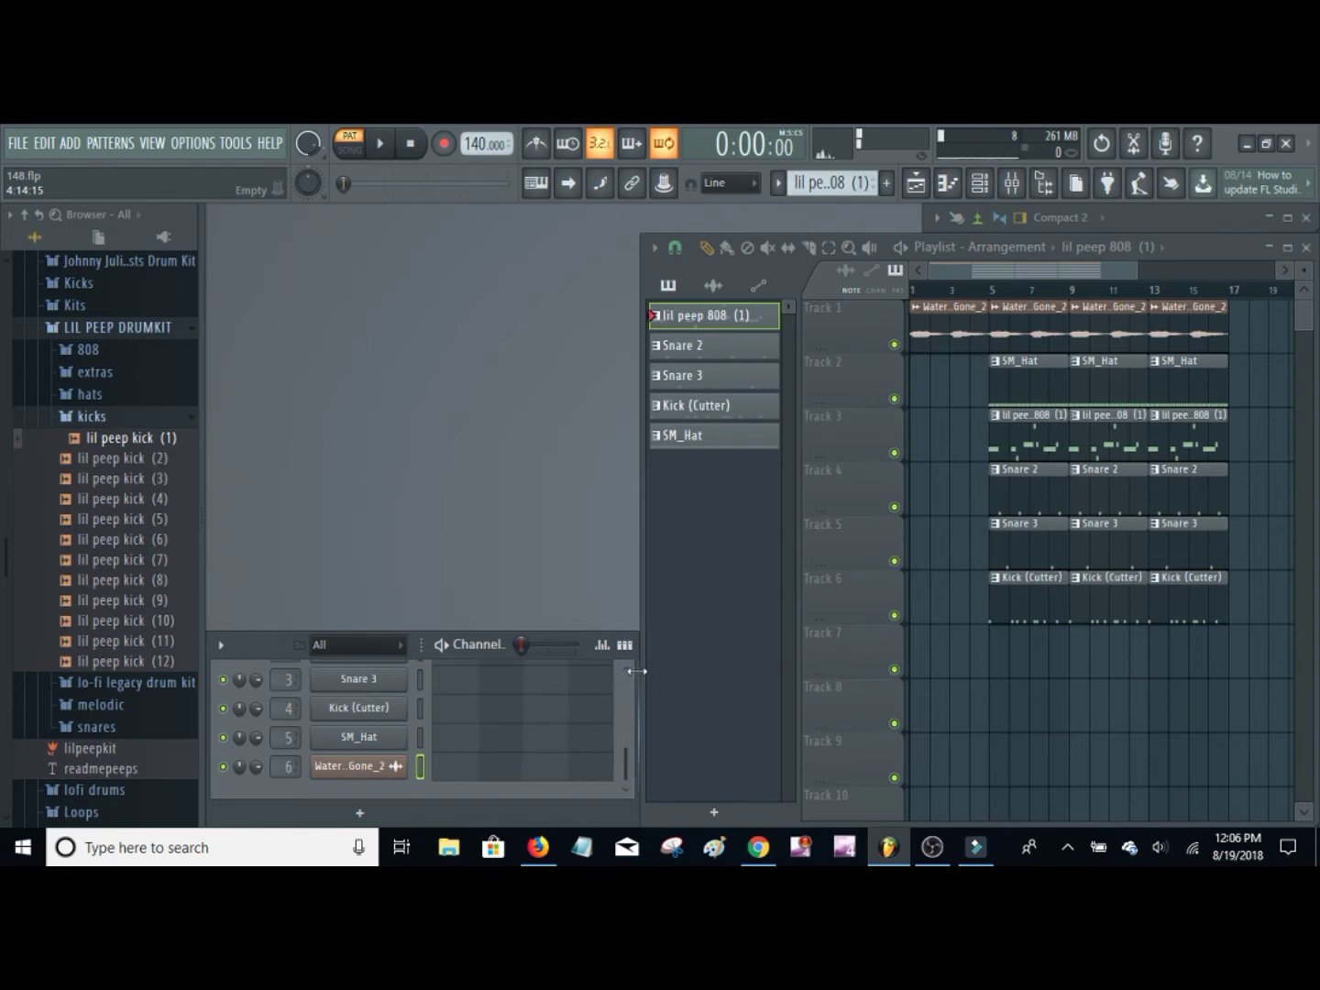
pyautogui.scroll(2, 600, 696)
pyautogui.click(597, 692)
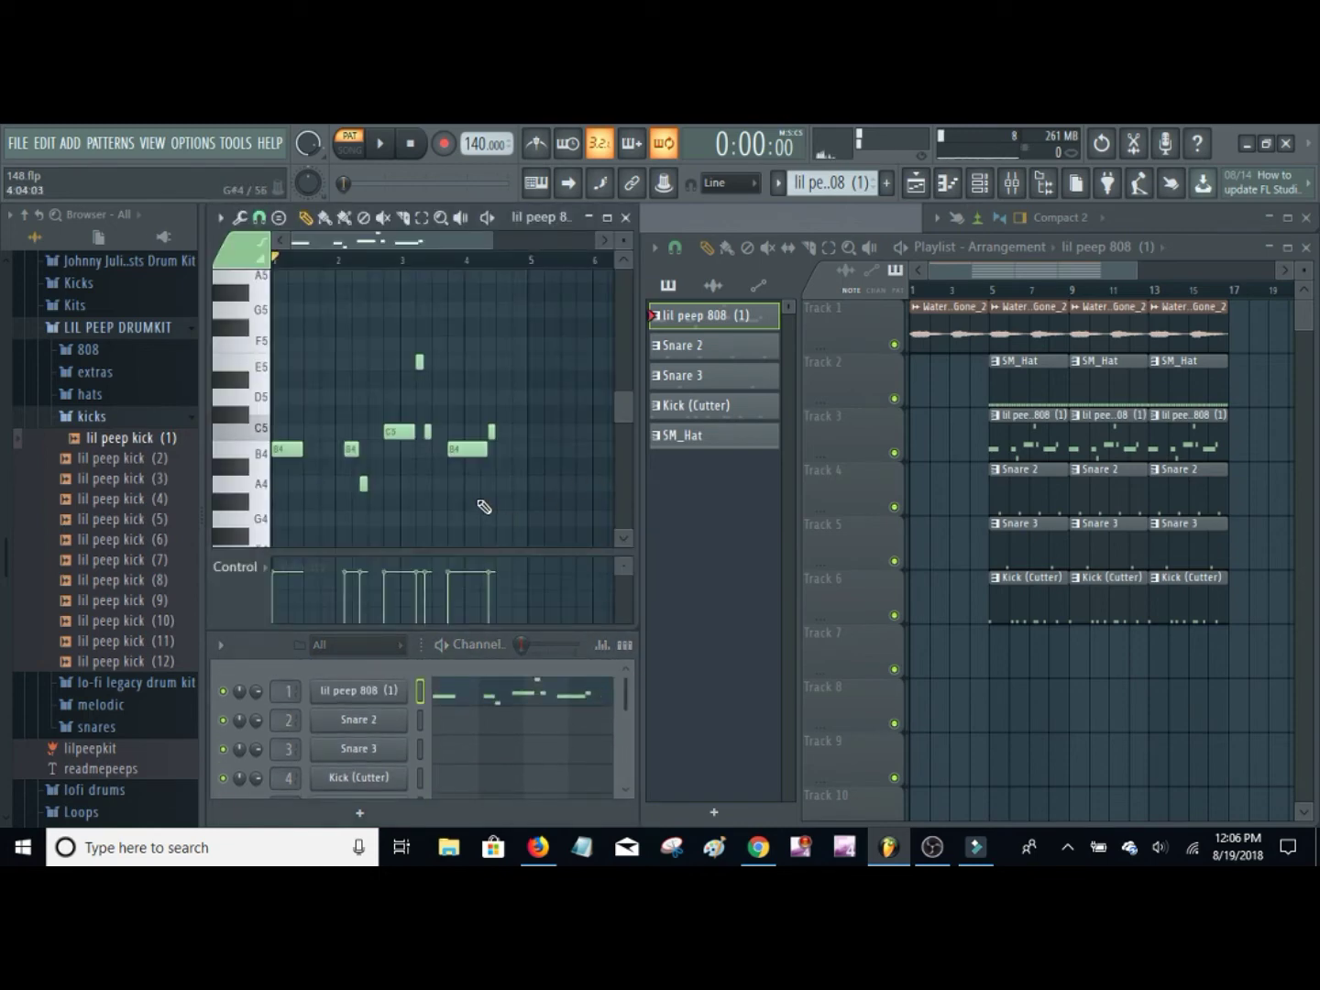
pyautogui.press('space')
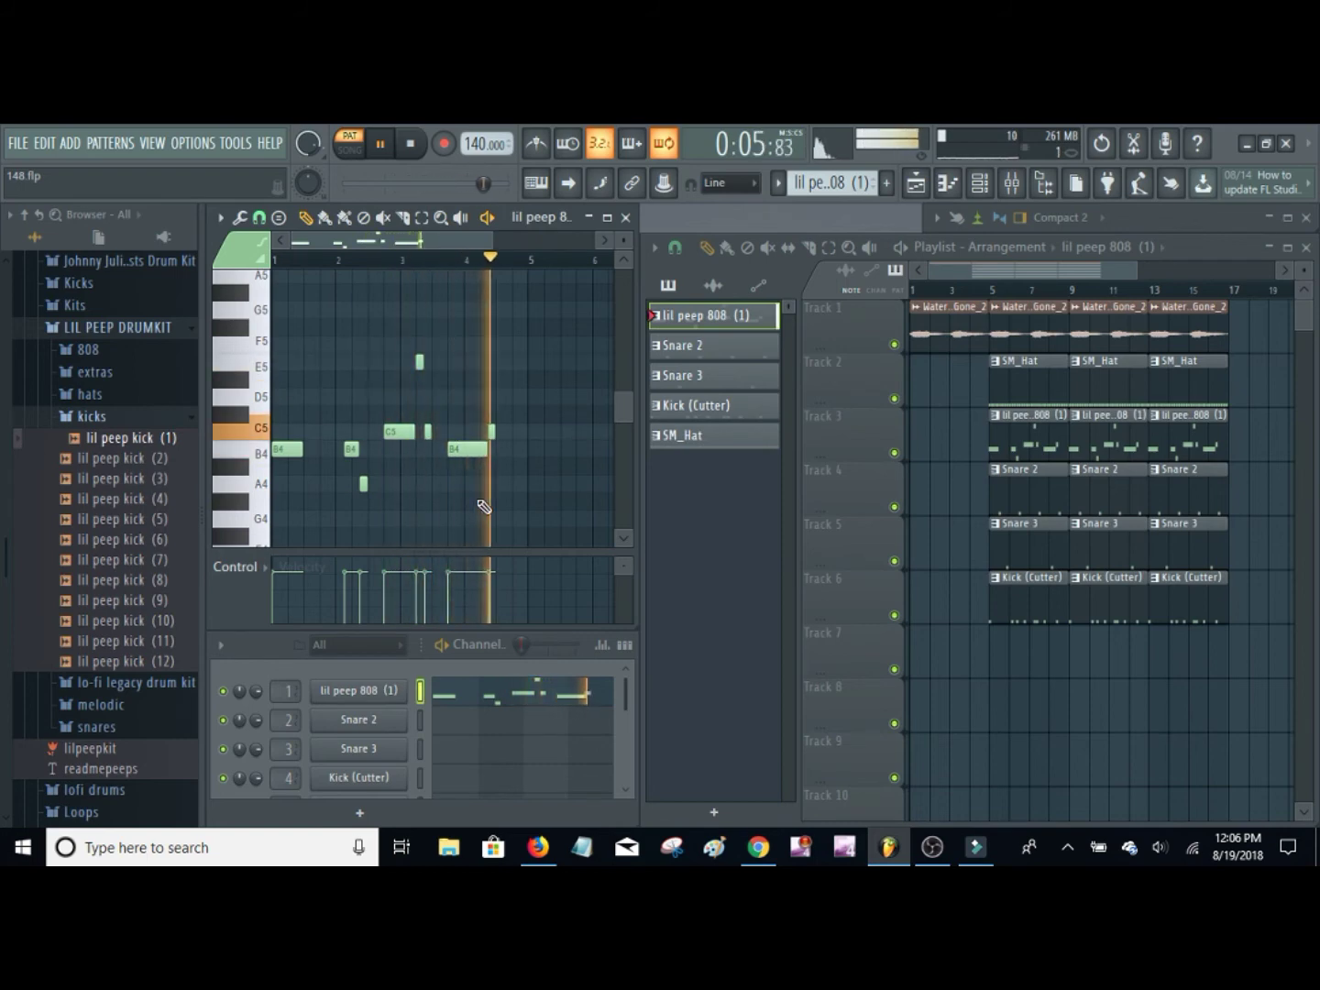
pyautogui.press('space')
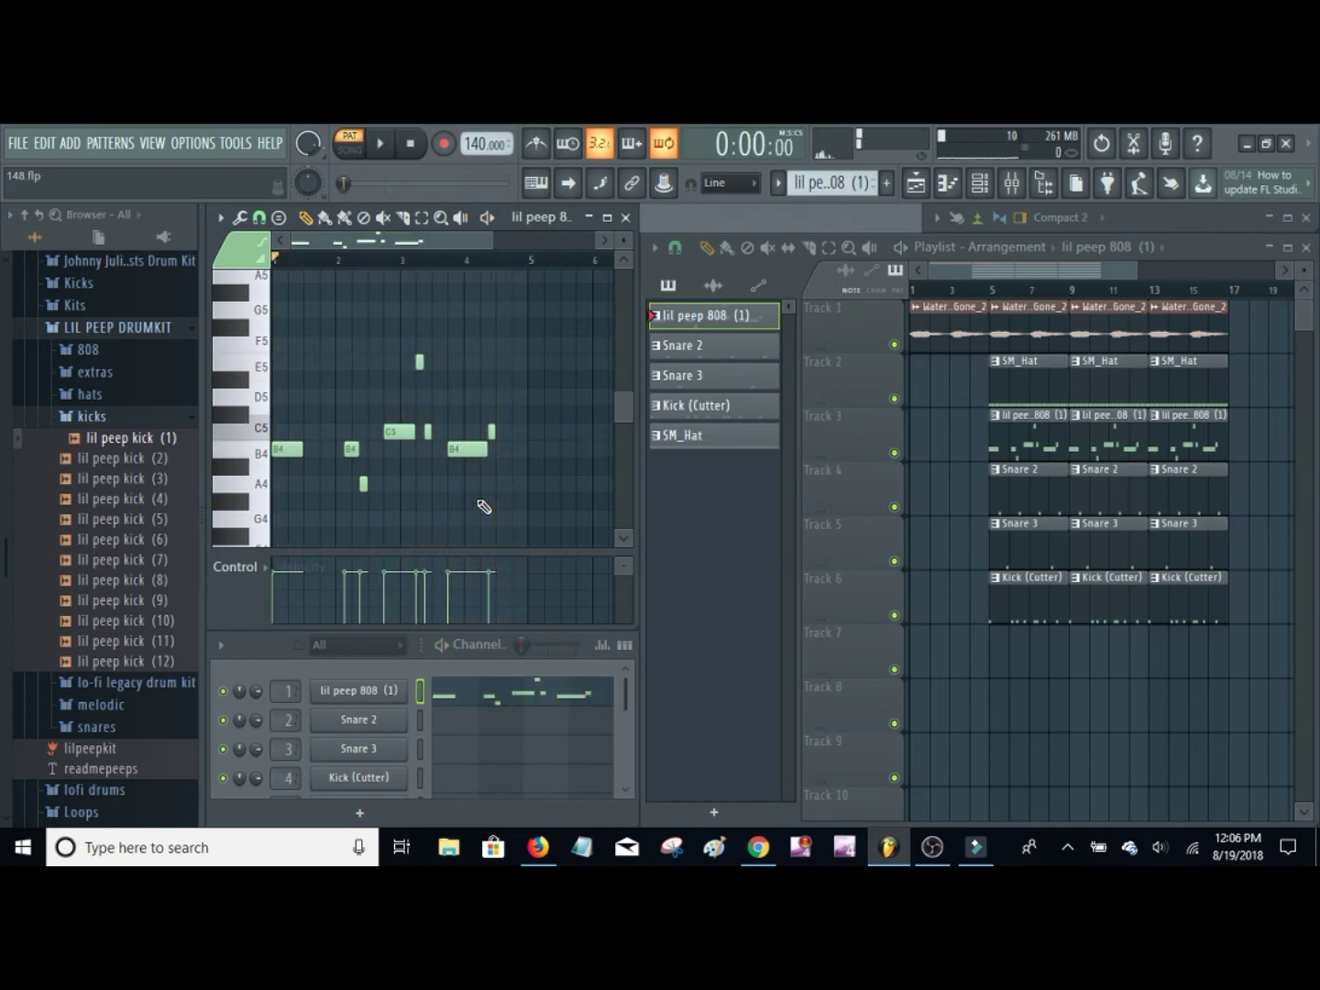
# Show the Snare 2 pattern's notes in the piano roll and audition the pattern
pyautogui.click(770, 346)
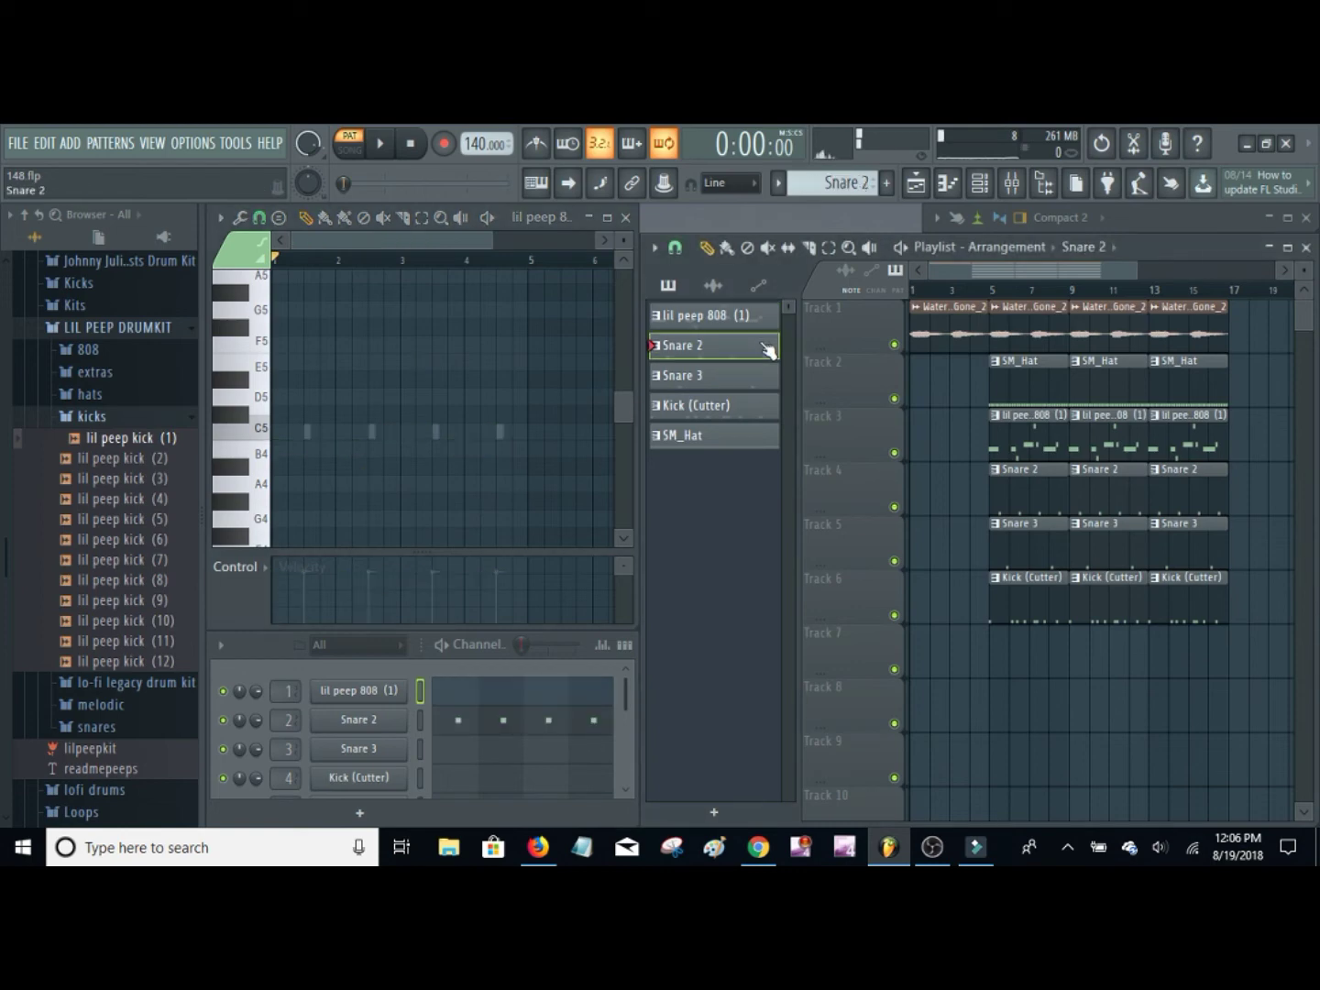
pyautogui.click(540, 723)
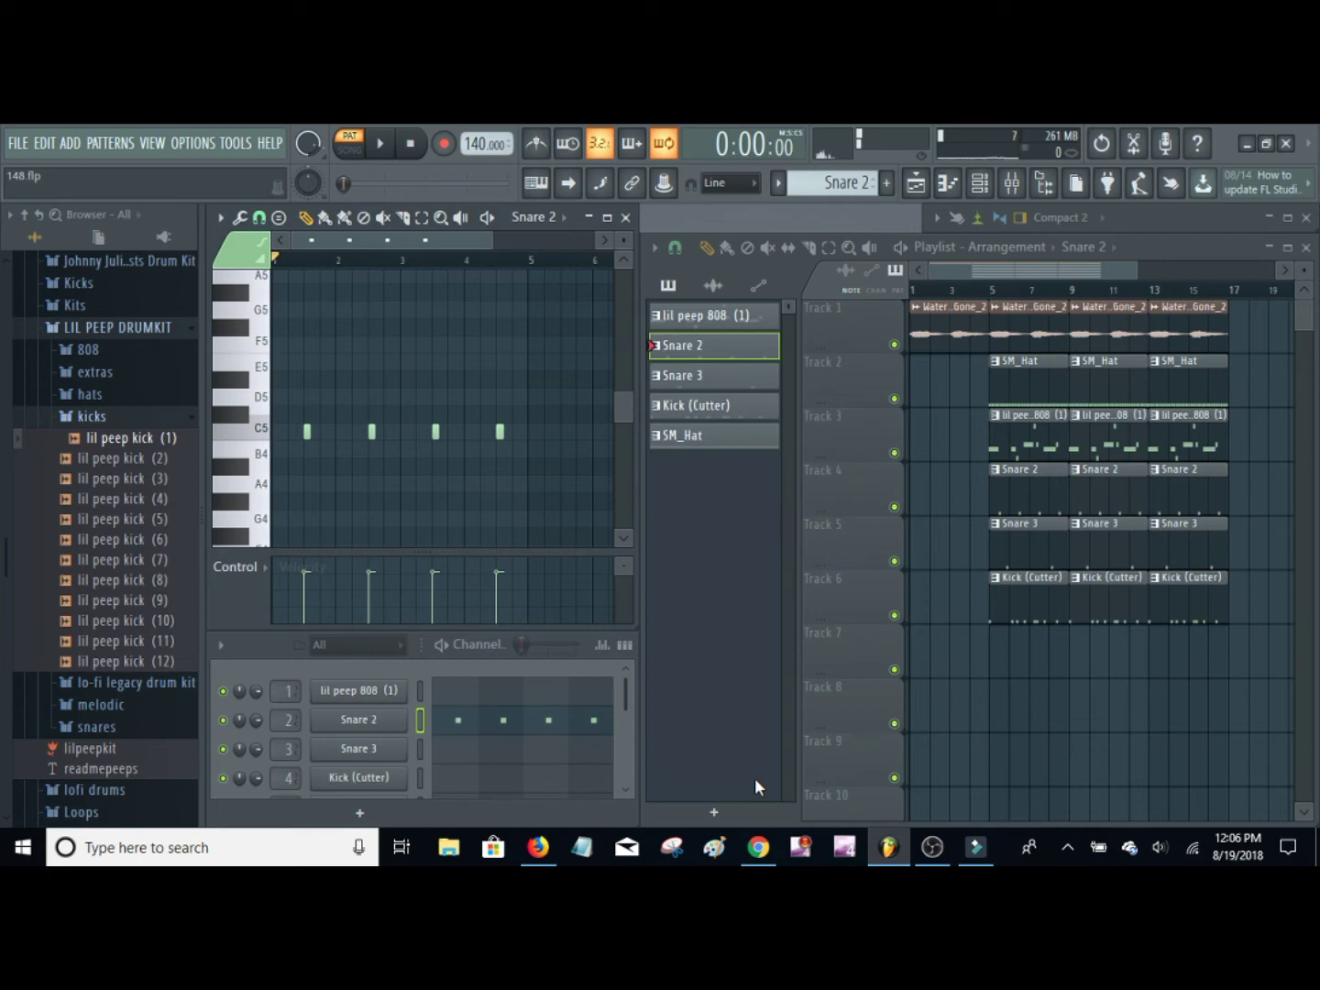
pyautogui.press('space')
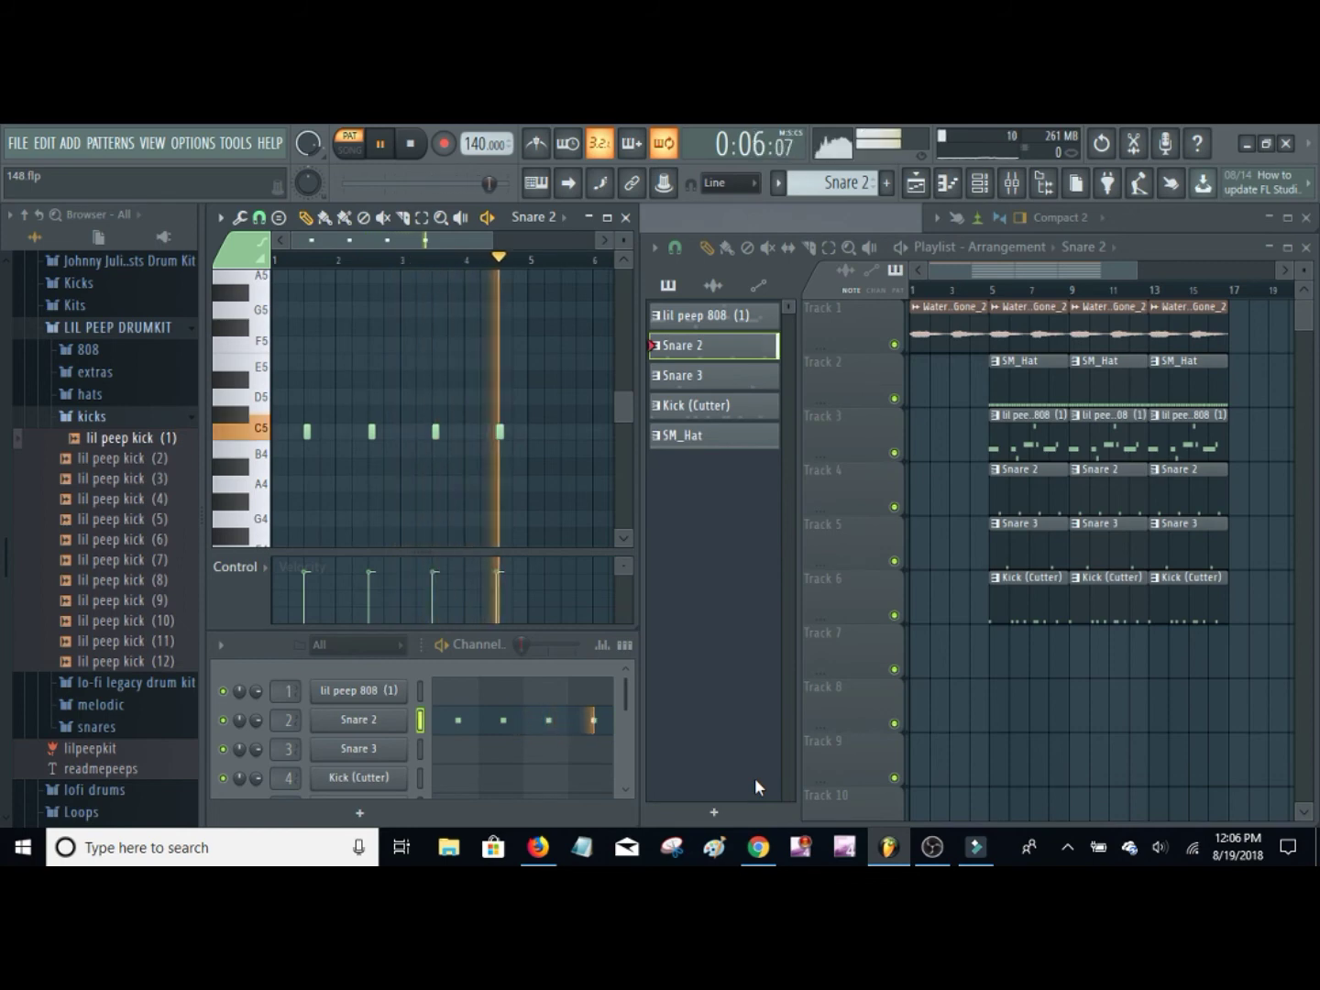
pyautogui.press('space')
# Review the Snare 3 and Kick (Cutter) patterns' notes in the piano roll and listen to both patterns
pyautogui.click(724, 378)
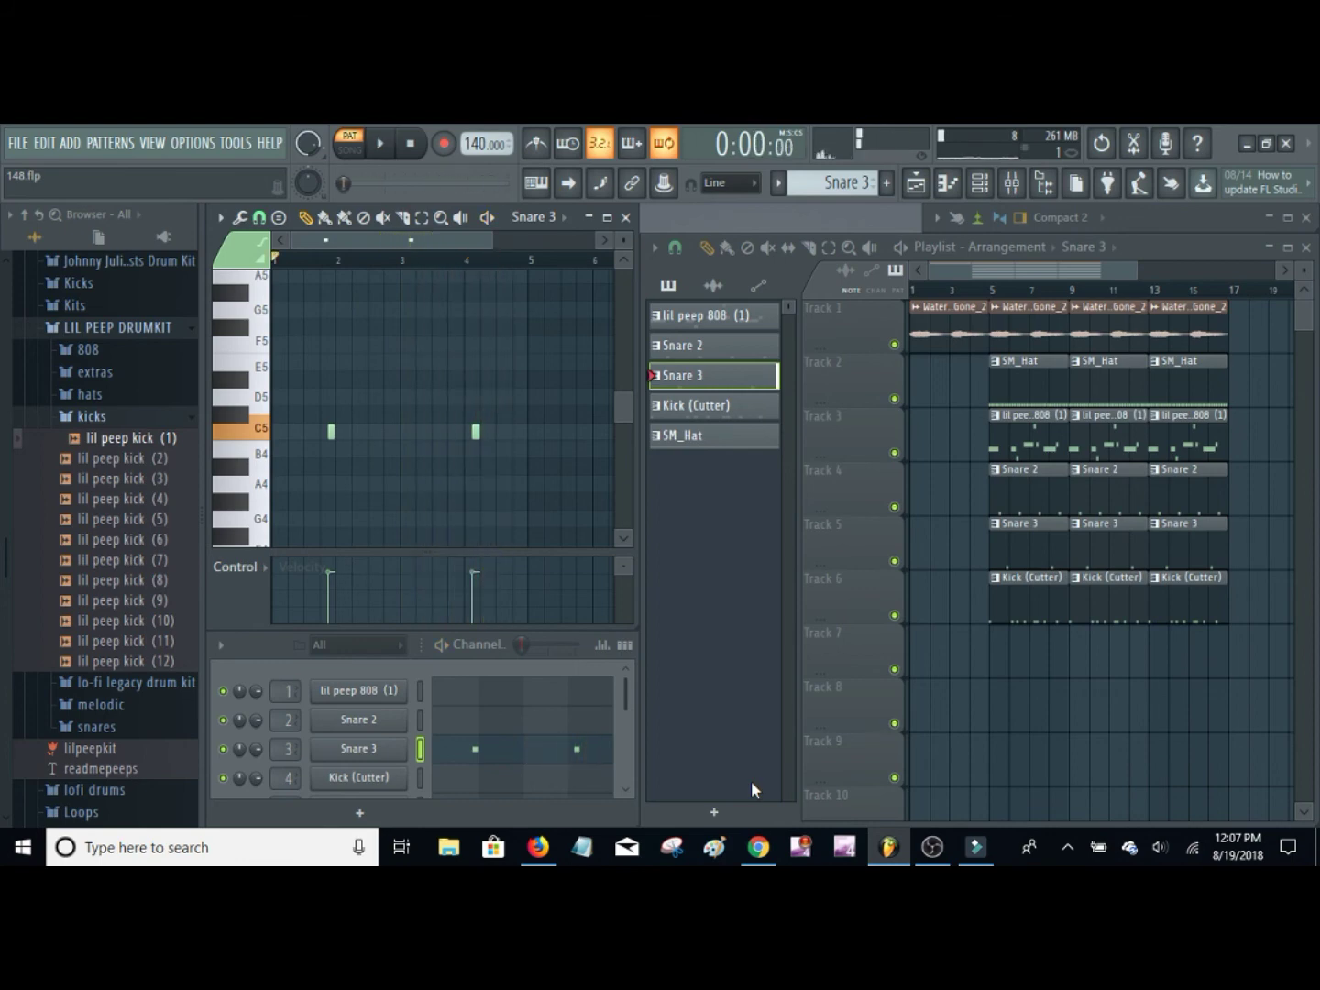
pyautogui.click(768, 413)
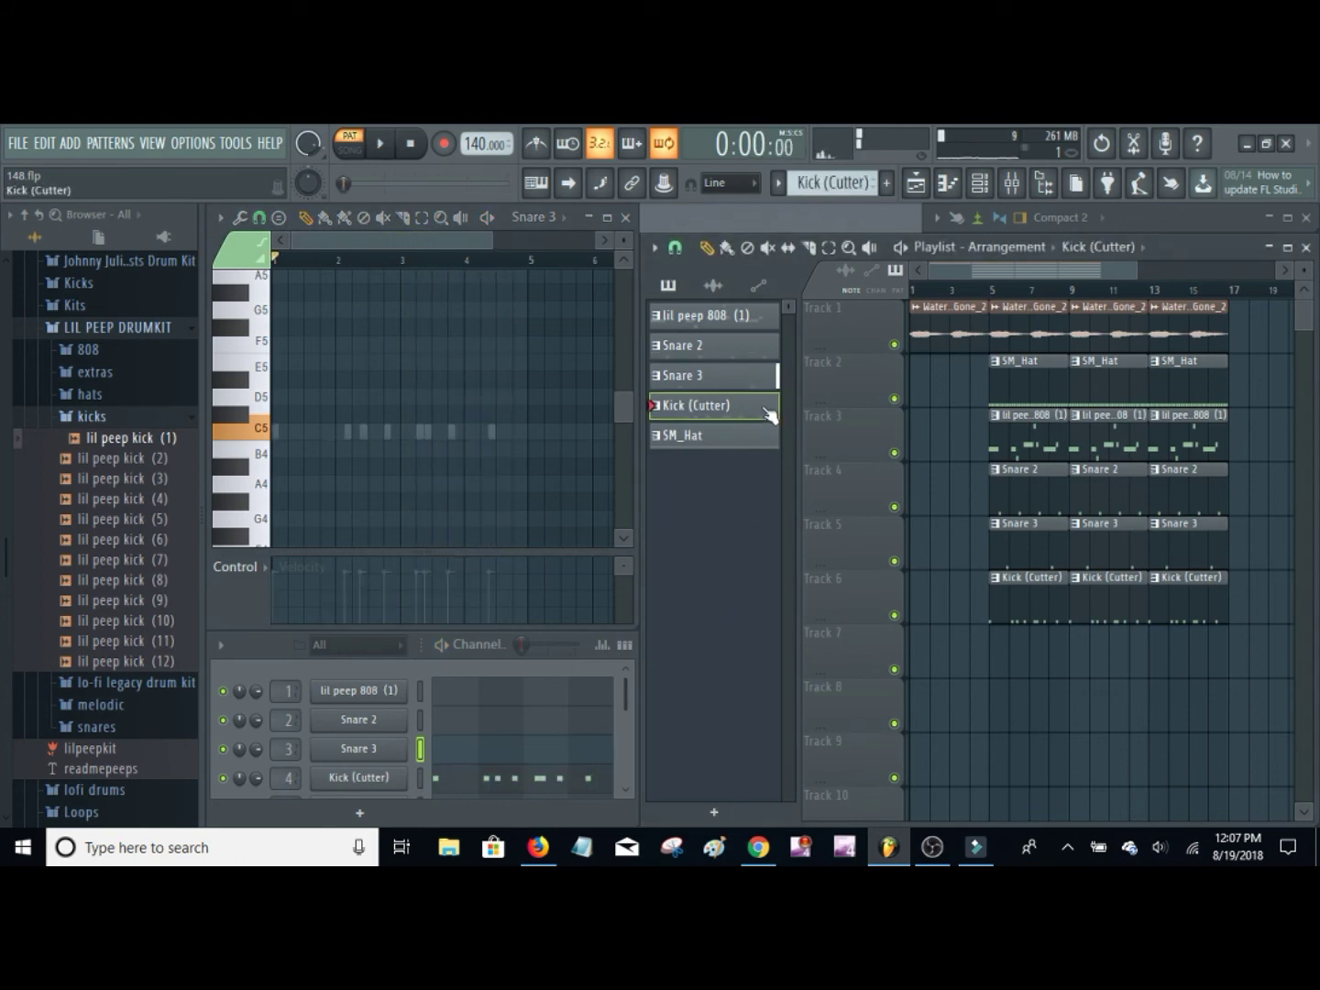
pyautogui.click(626, 790)
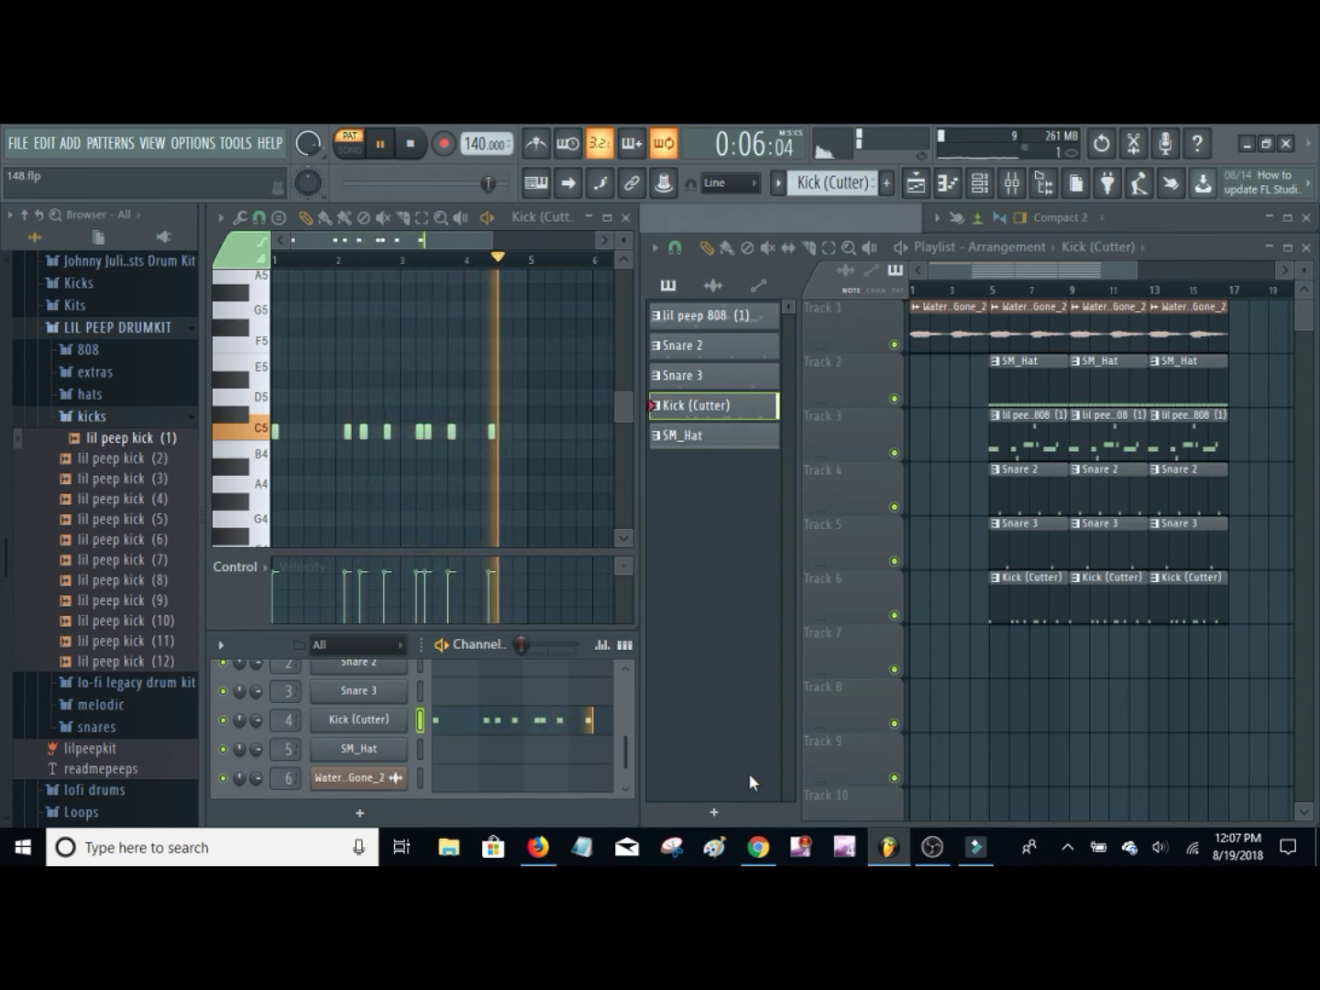
# Show the SM_Hat pattern's notes in the piano roll and play the hi-hat pattern
pyautogui.click(765, 445)
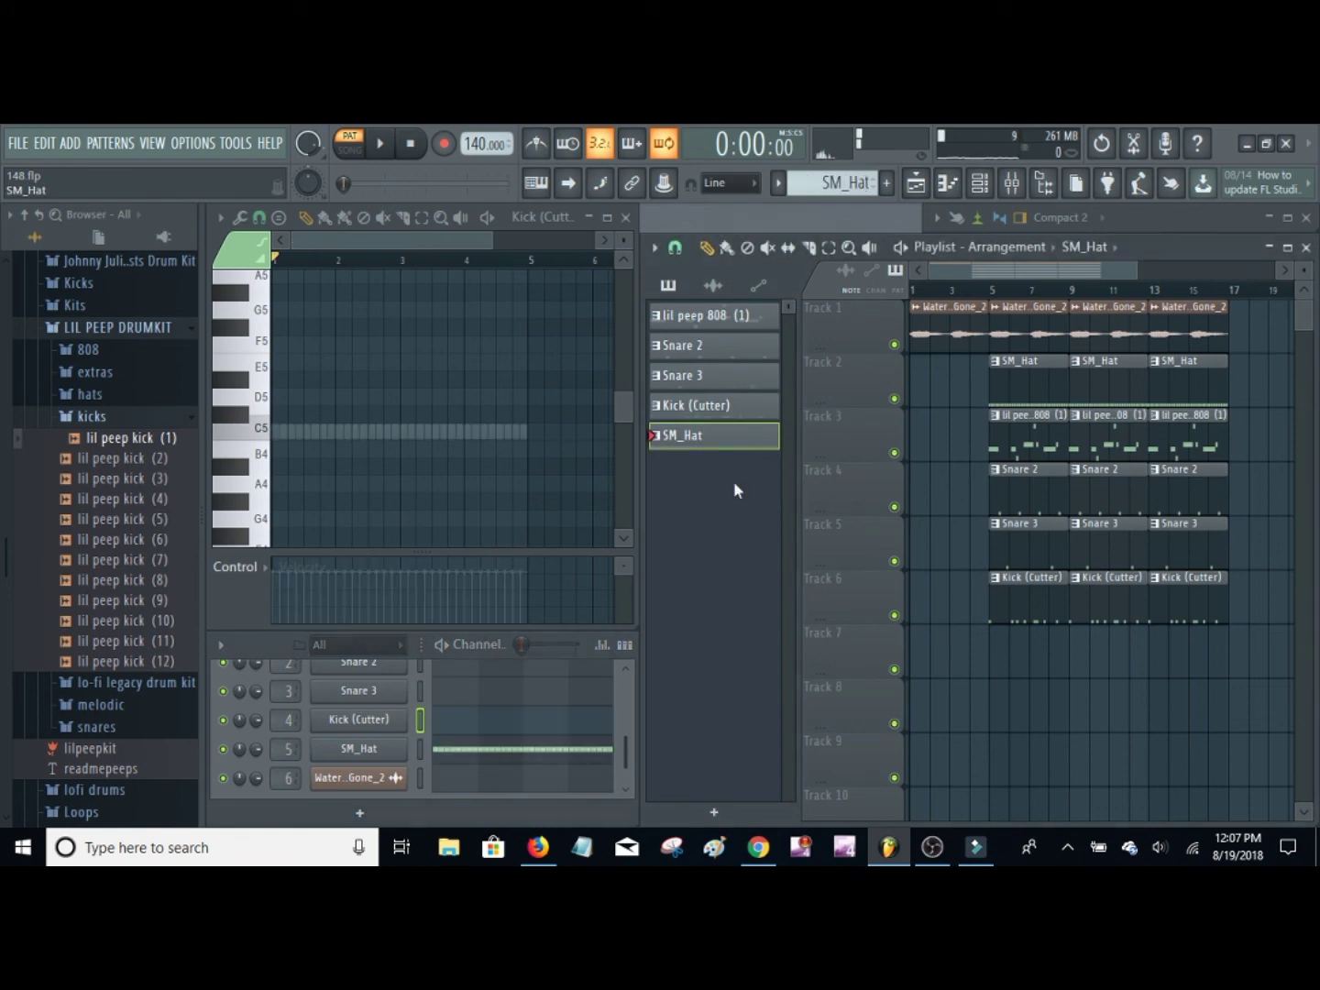
pyautogui.click(592, 759)
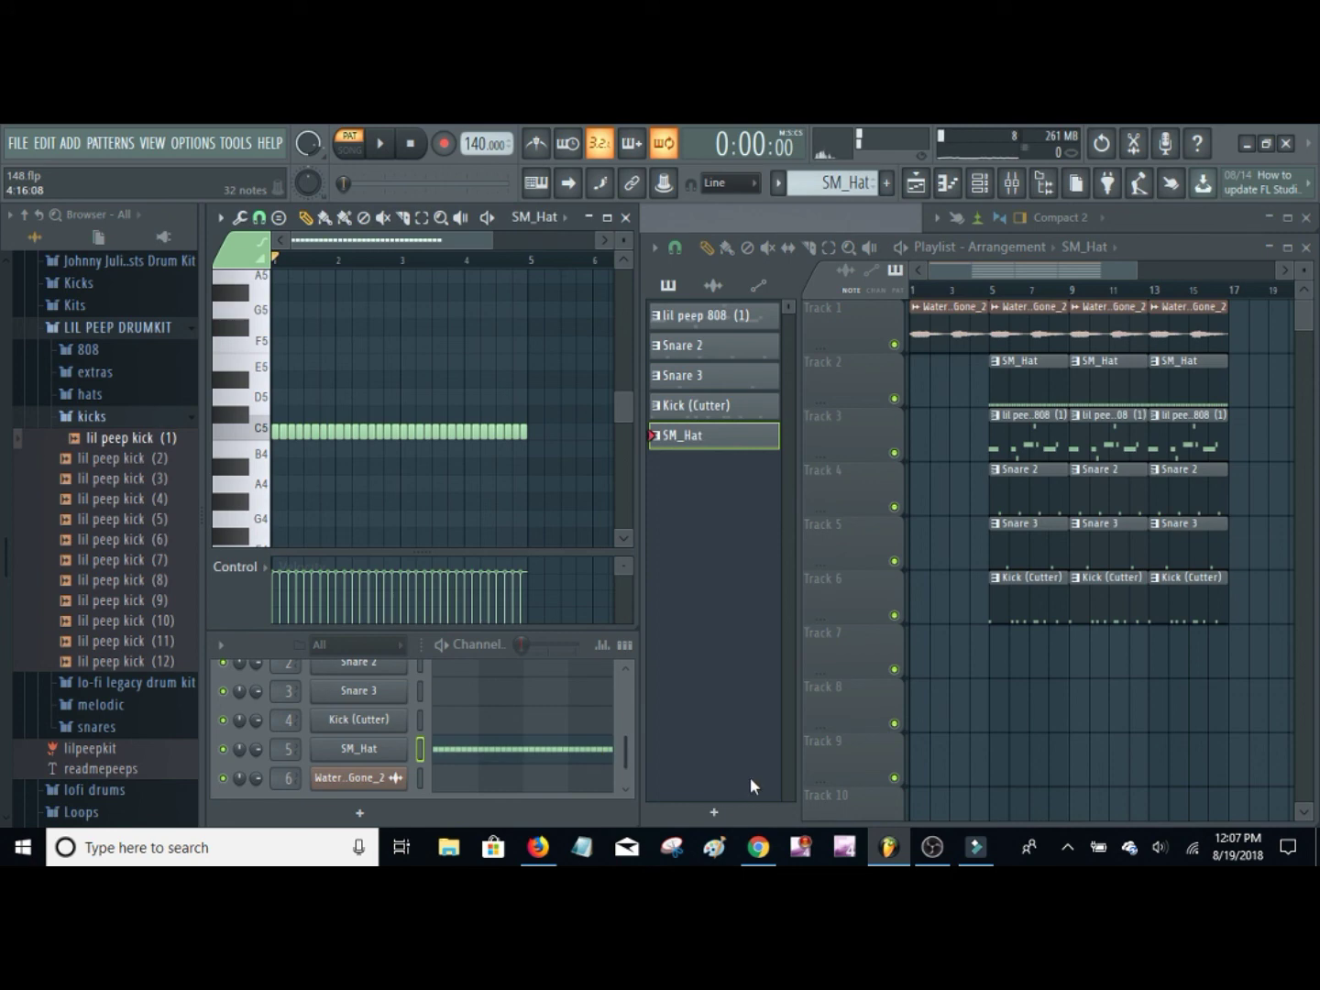
pyautogui.press('space')
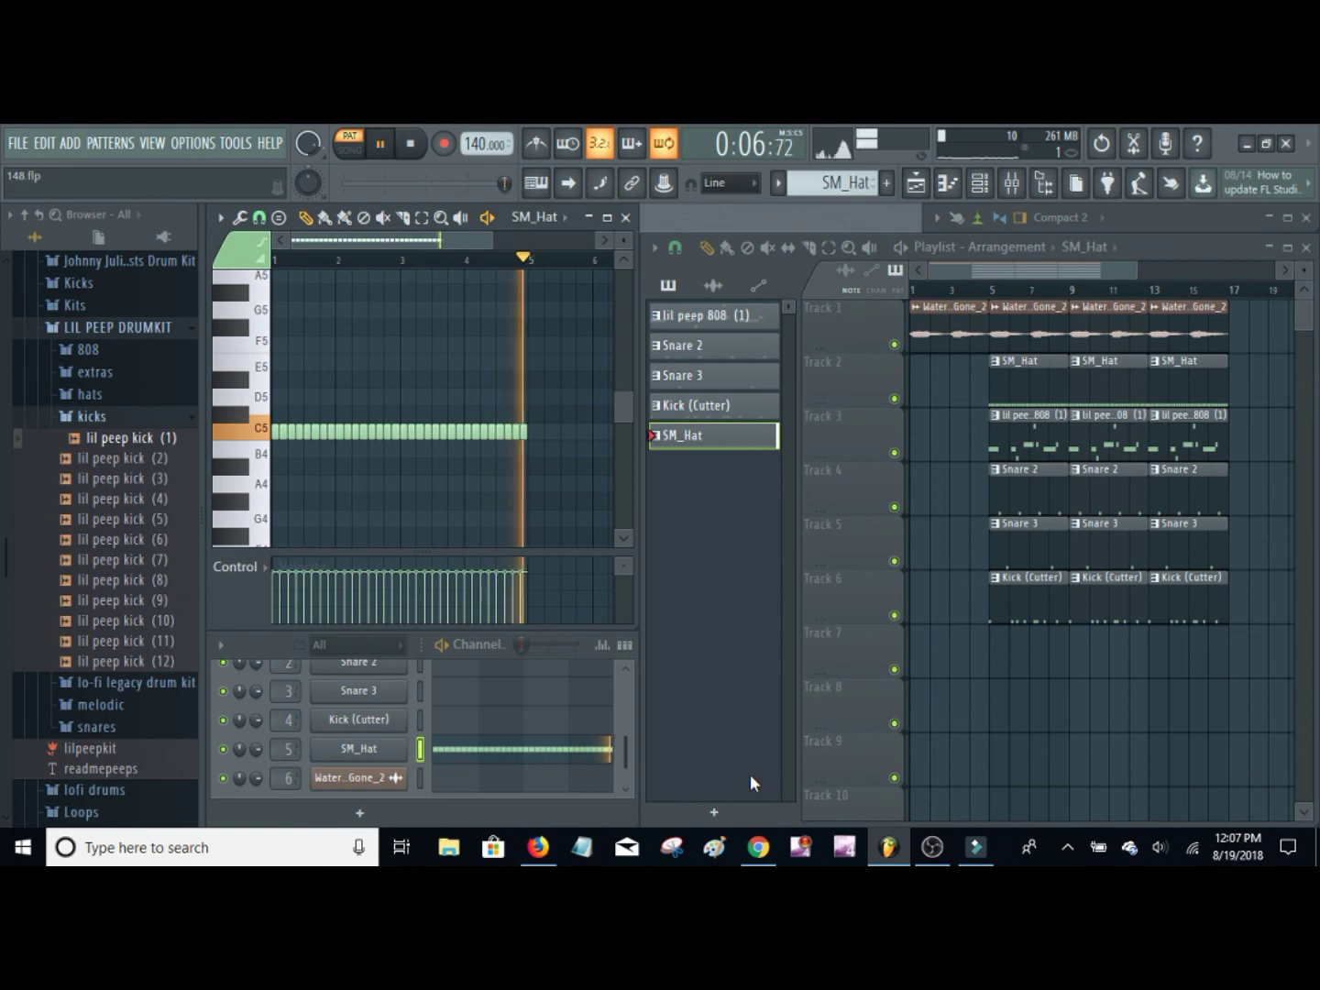
pyautogui.press('space')
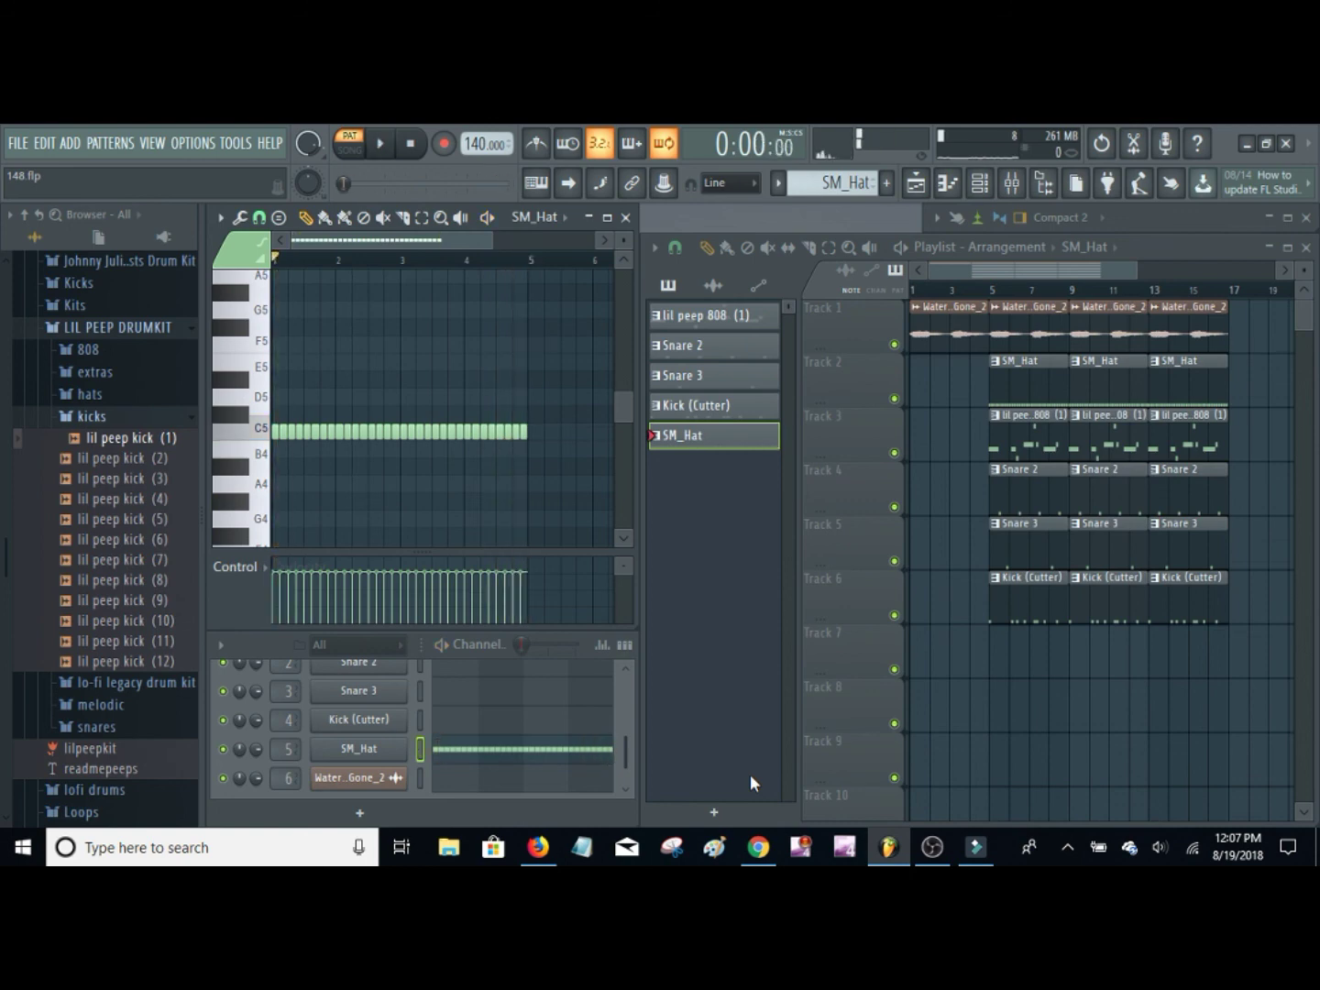